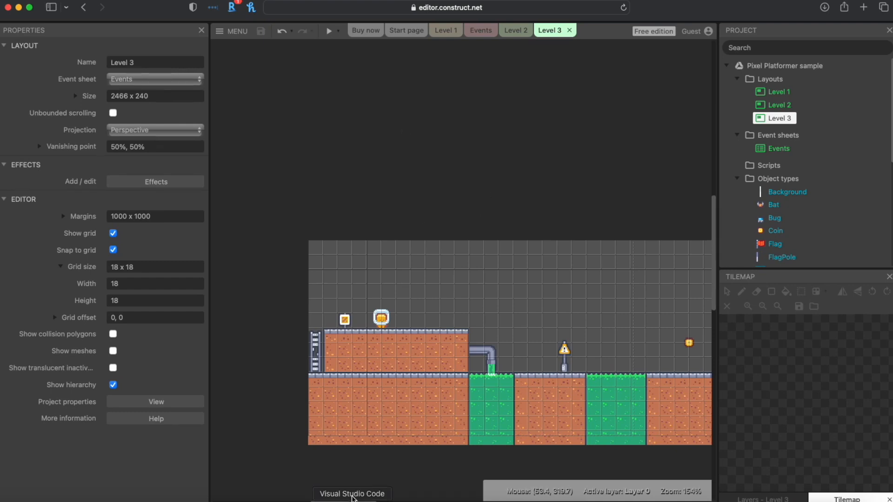
Step: Look through the existing Level 1, Level 2 and Level 3 layouts and the Events sheet
left_click_drag(354, 501, 600, 422)
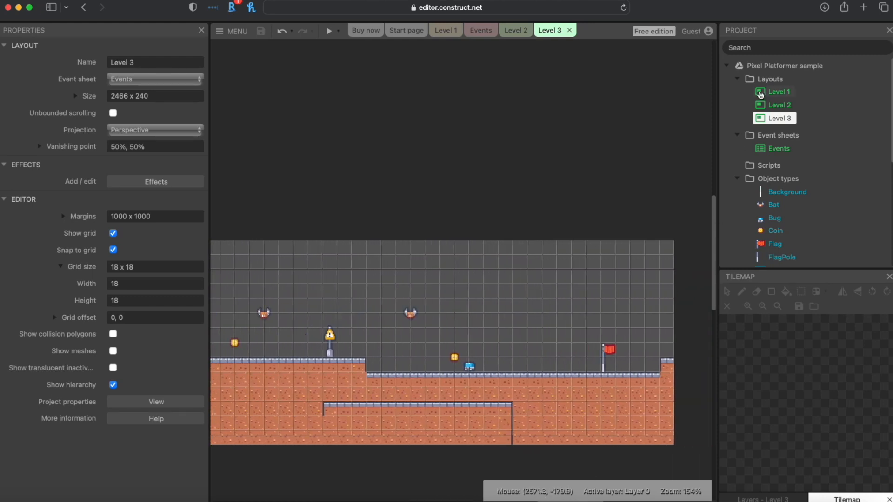
left_click(778, 92)
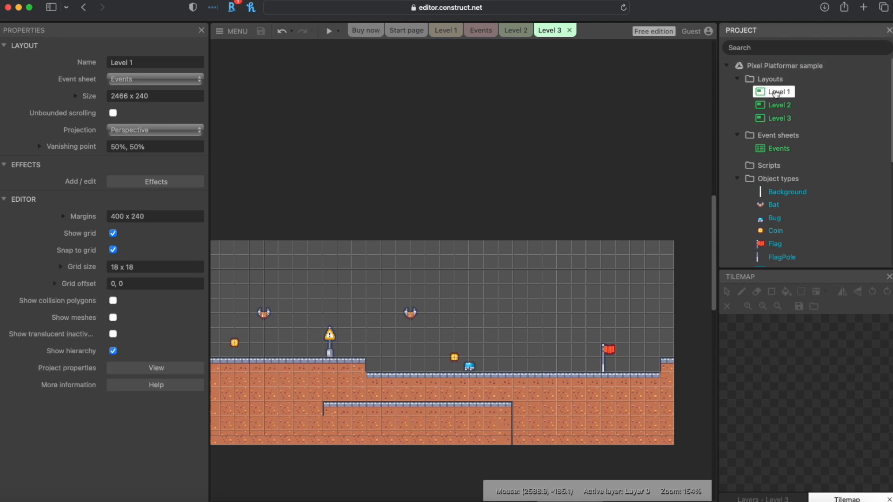
left_click(432, 31)
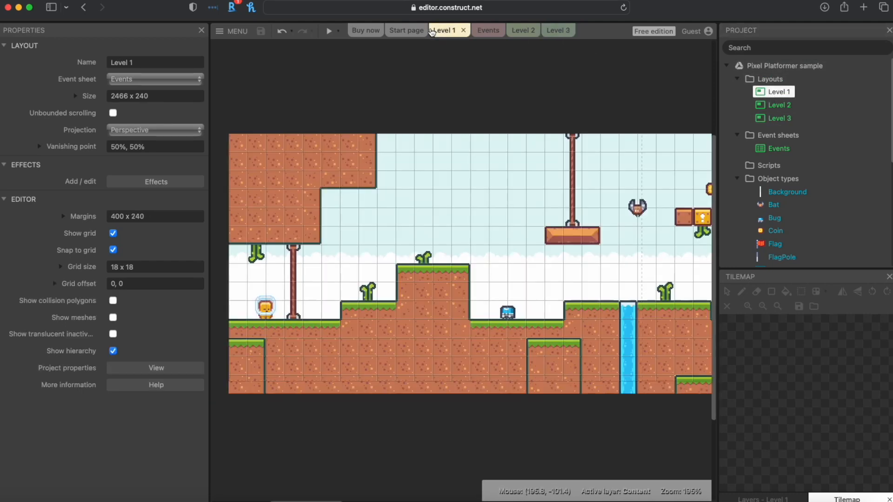
left_click(515, 31)
left_click(555, 30)
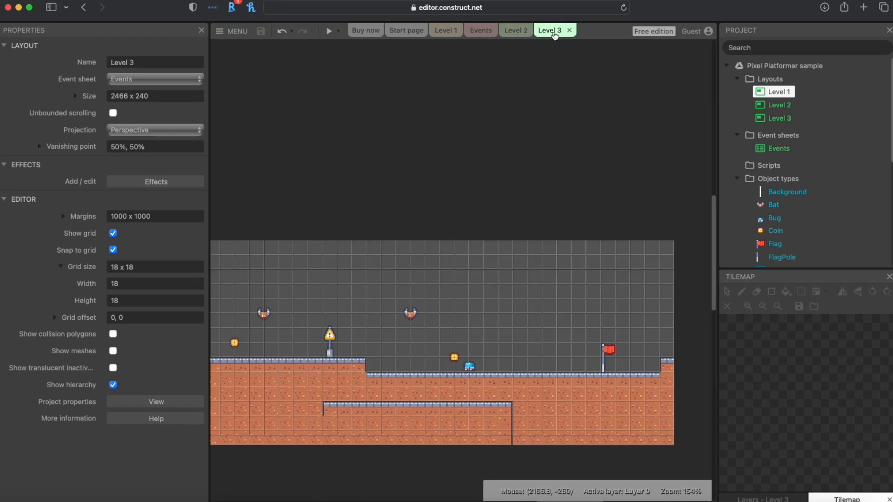
left_click(445, 31)
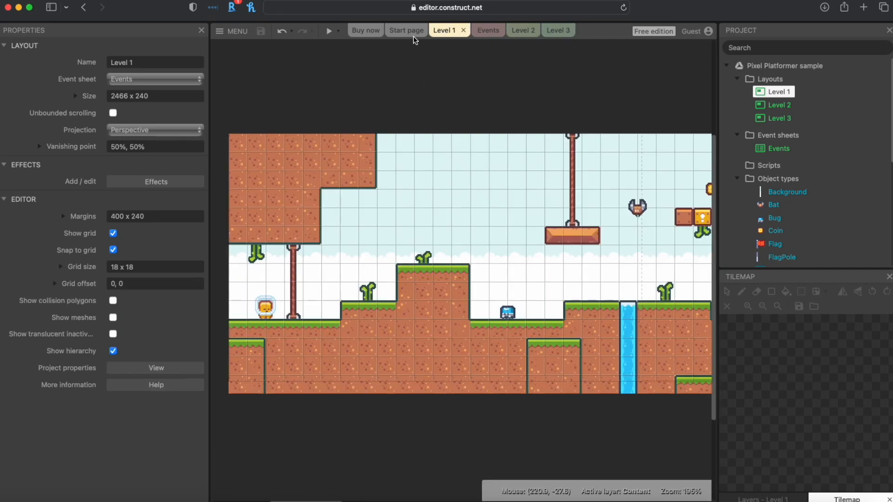
left_click(555, 31)
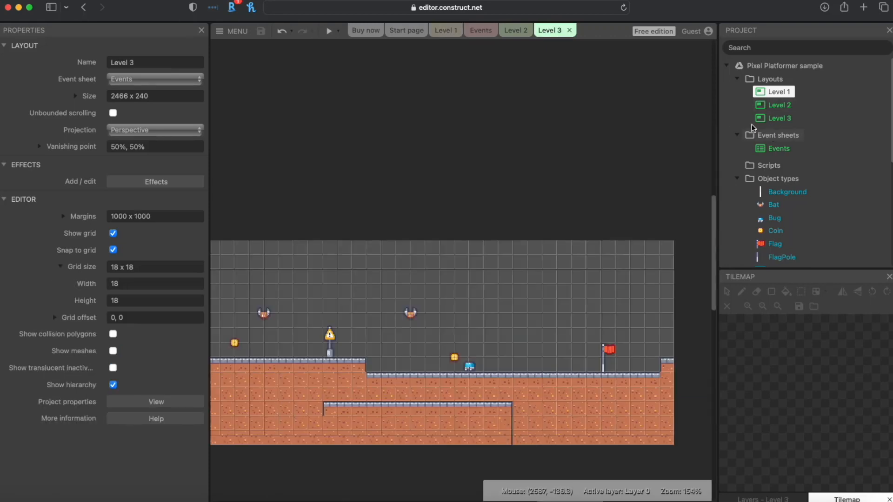
left_click(480, 30)
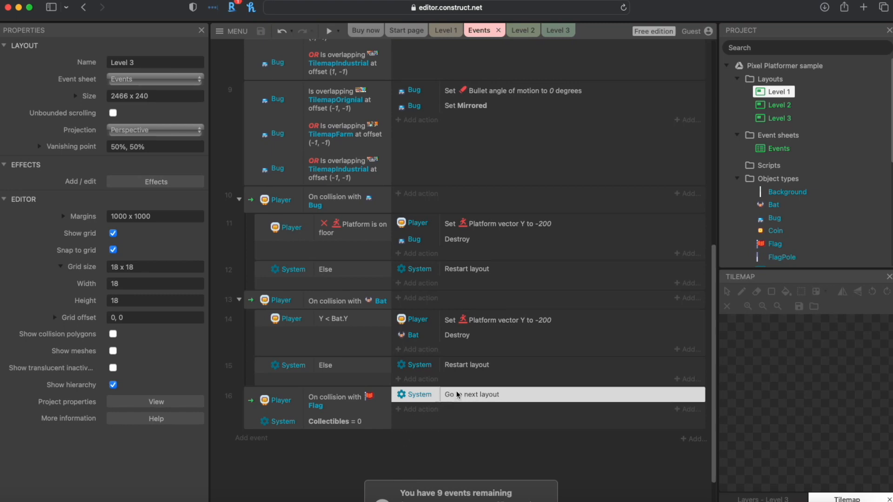
left_click(444, 31)
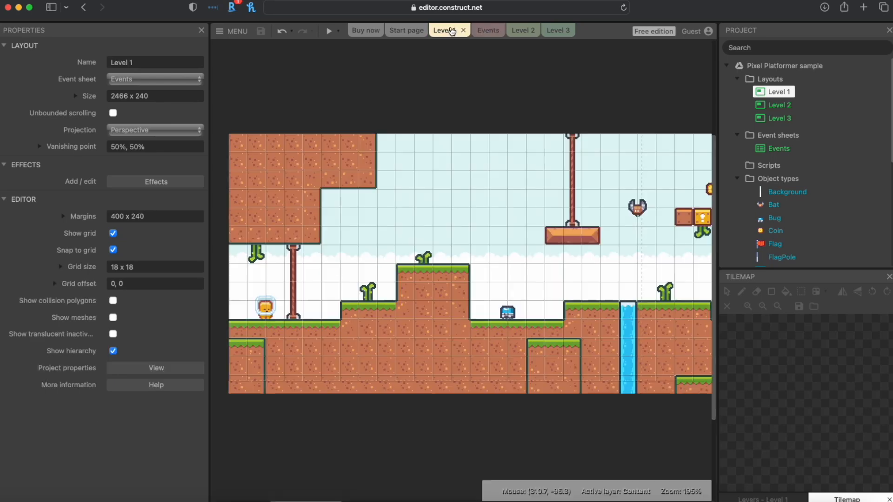
left_click(514, 31)
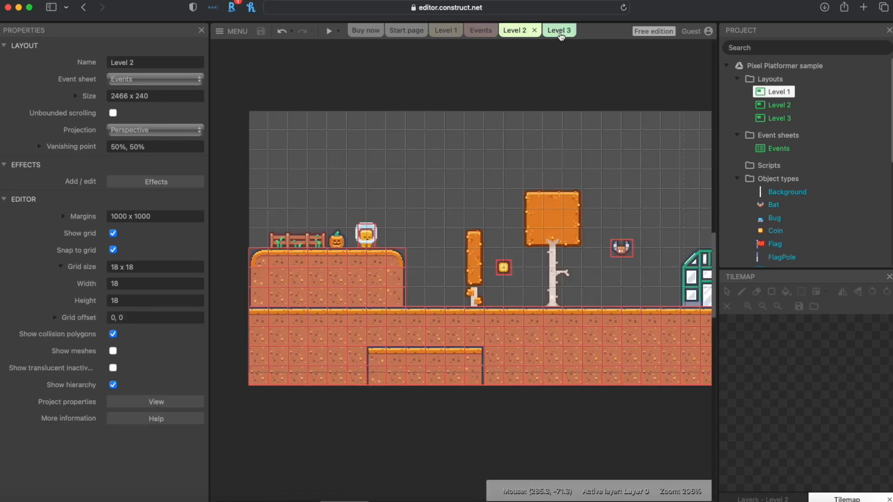
left_click(558, 30)
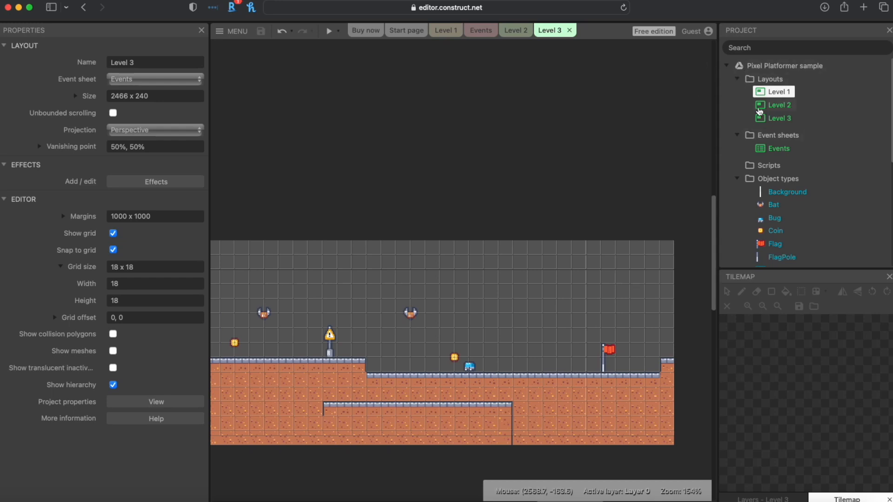
Step: Add Layout 1 with its own new Event sheet 1 from the Layouts folder's menu
left_click(766, 82)
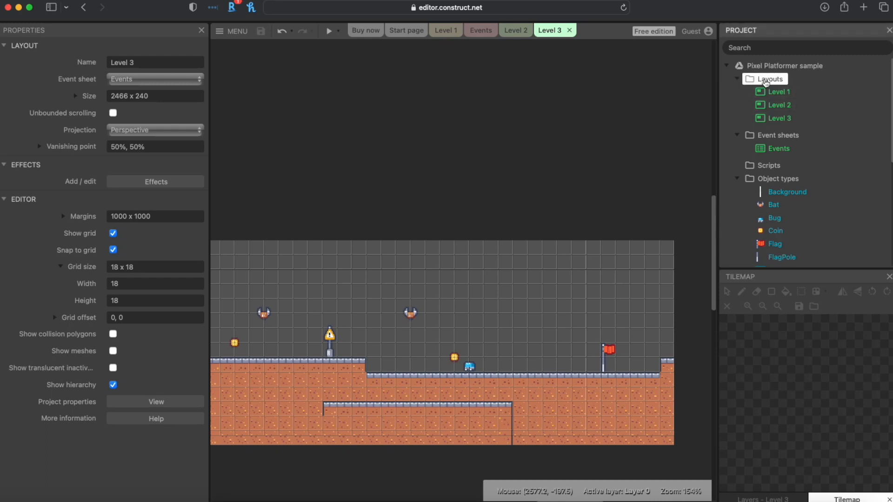
right_click(766, 81)
left_click(817, 92)
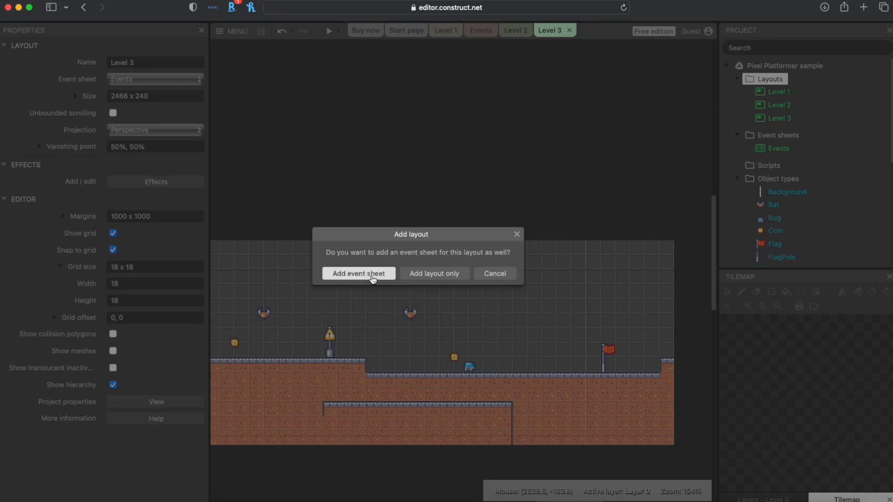
left_click(373, 278)
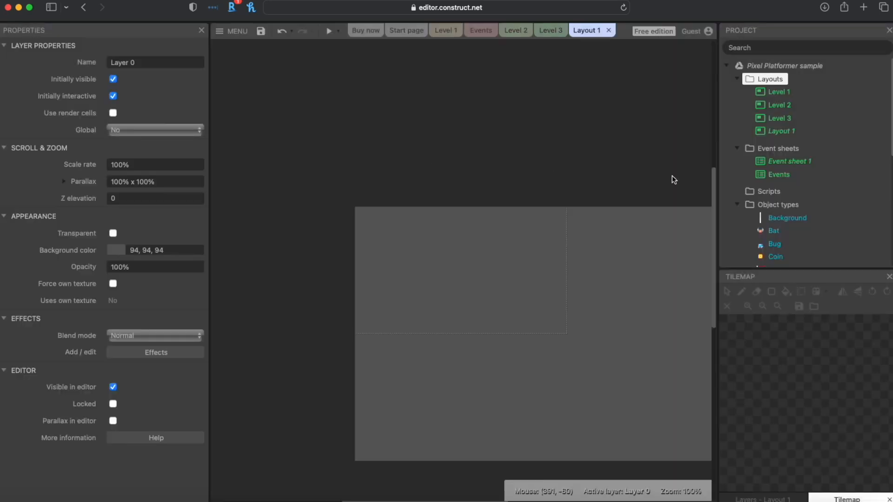
Step: Change Layout 1's Name property to WonScene
left_click(780, 131)
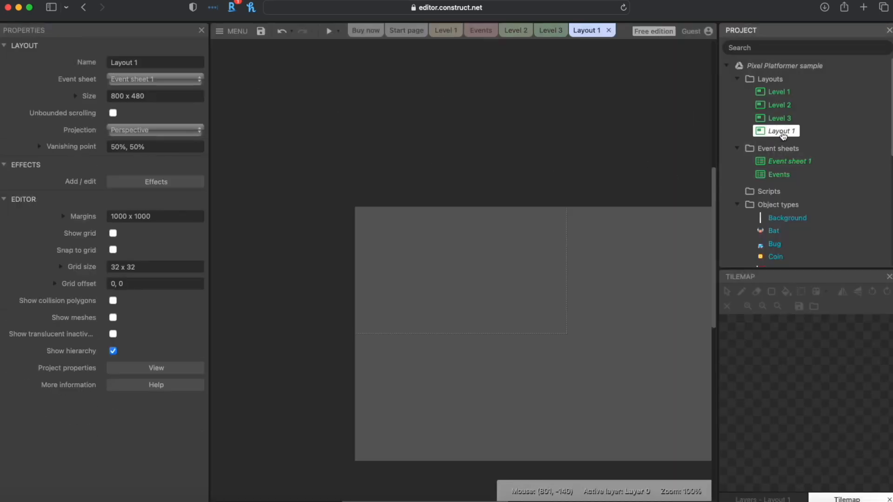
left_click(170, 62)
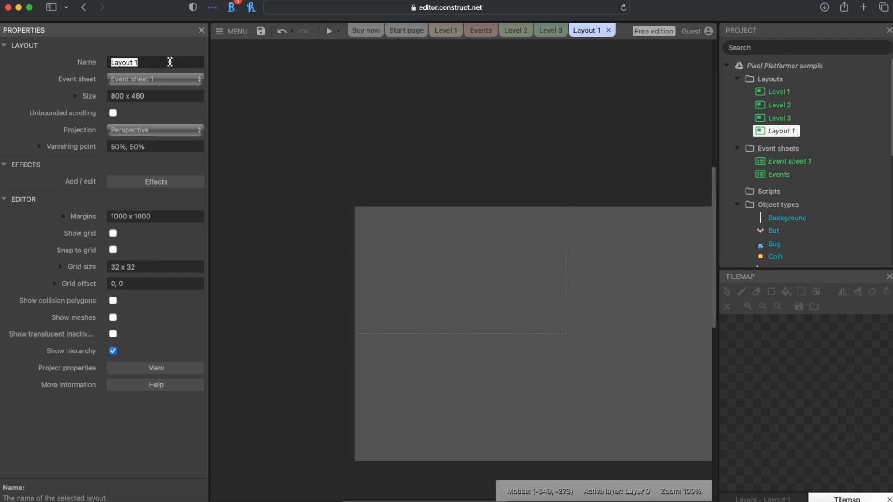
type("WonScene")
key("Return")
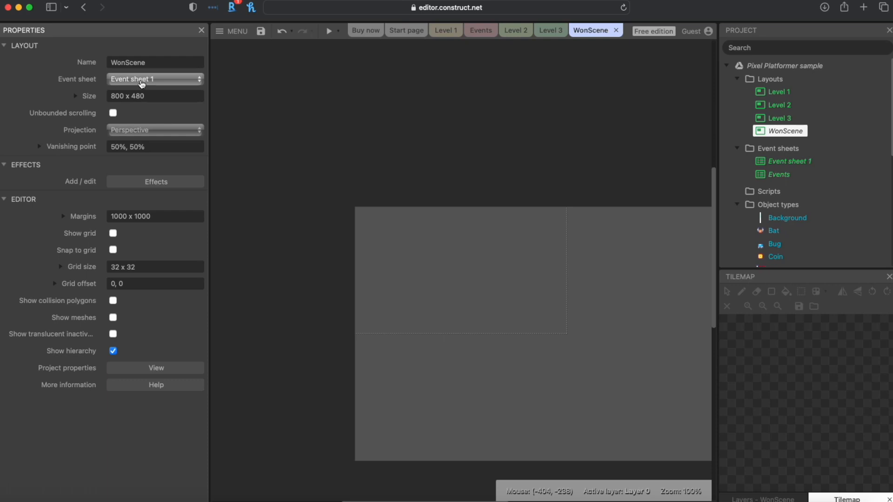
Step: Rename Event sheet 1 to WonSceneEvents
left_click(779, 167)
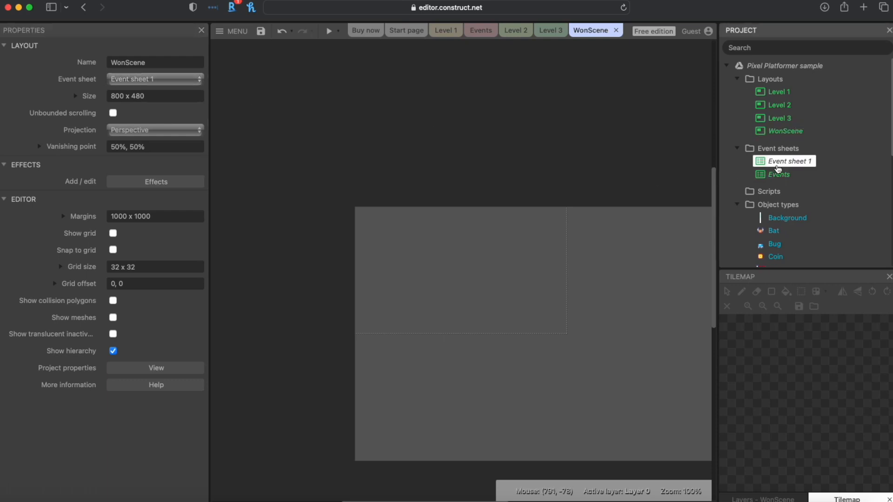
right_click(779, 162)
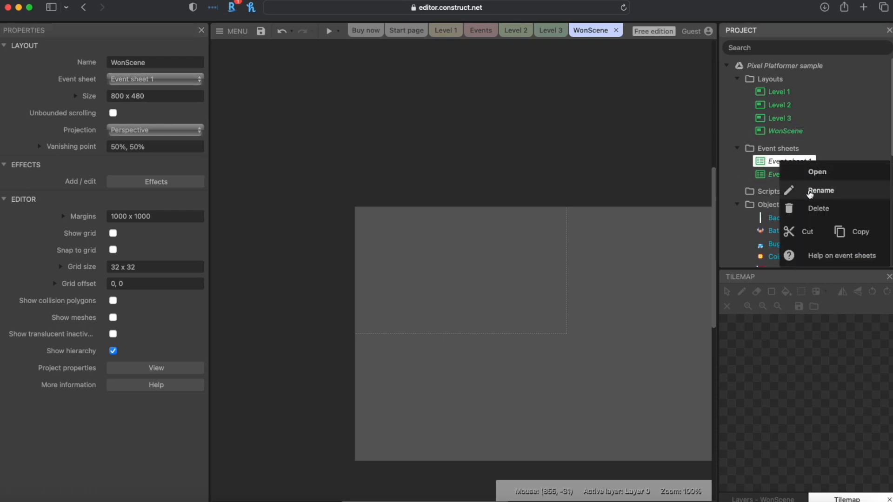
left_click(809, 191)
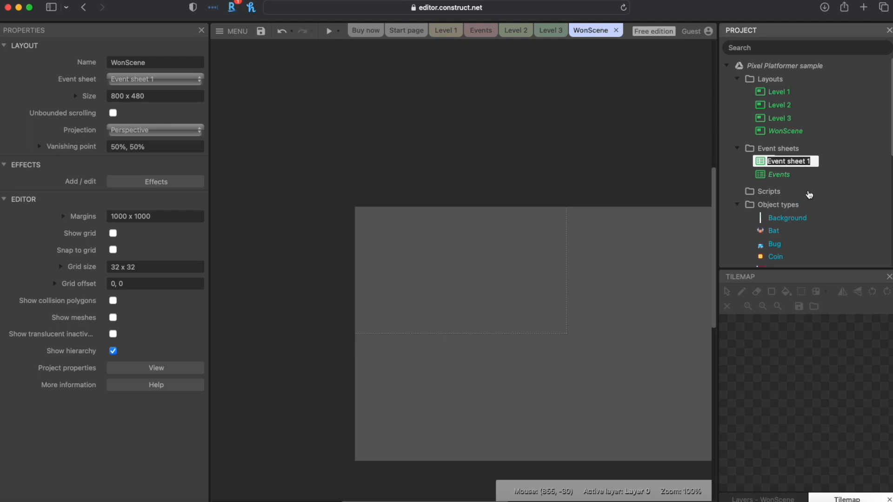
type("WonSc")
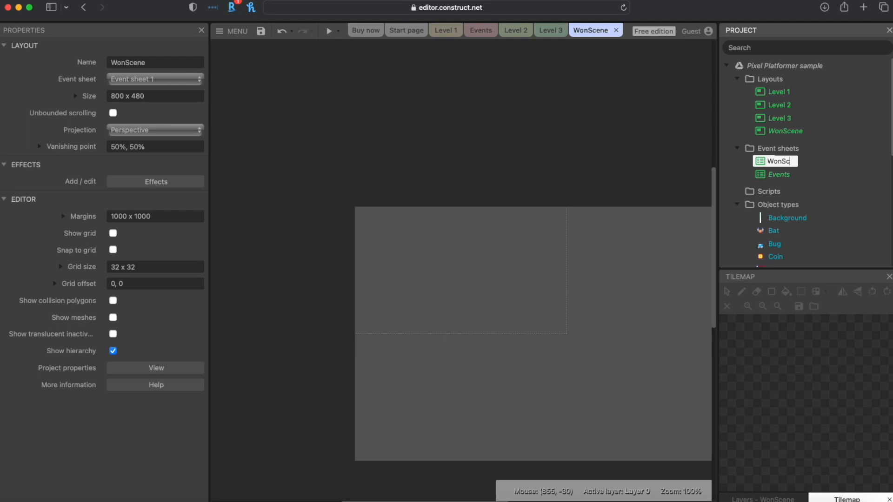
type("eneEvents")
key("Return")
Step: Reselect the WonScene layout in the Project bar to show its properties
left_click(393, 190)
scroll(428, 315, "down", 5)
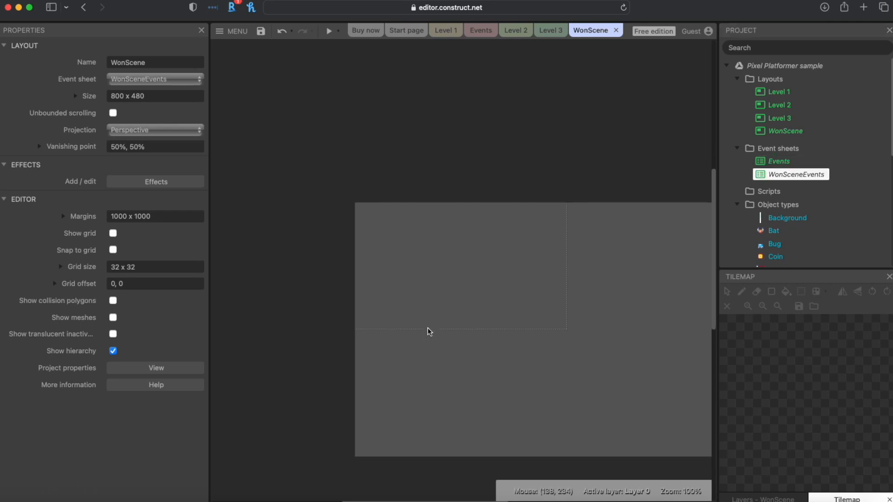
scroll(460, 222, "right", 5)
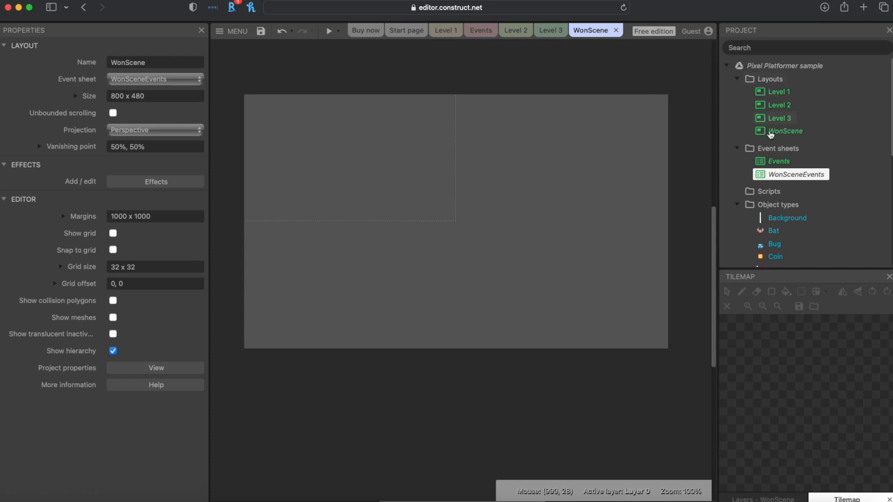
left_click(779, 161)
left_click(786, 131)
left_click(779, 118)
left_click(779, 132)
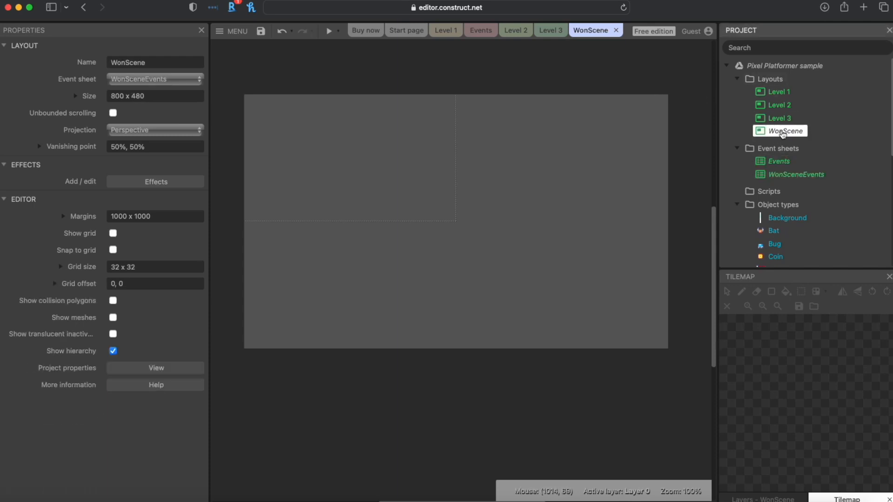
Step: Copy the 400 x 240 viewport size from project properties into WonScene's layout Size
left_click(134, 370)
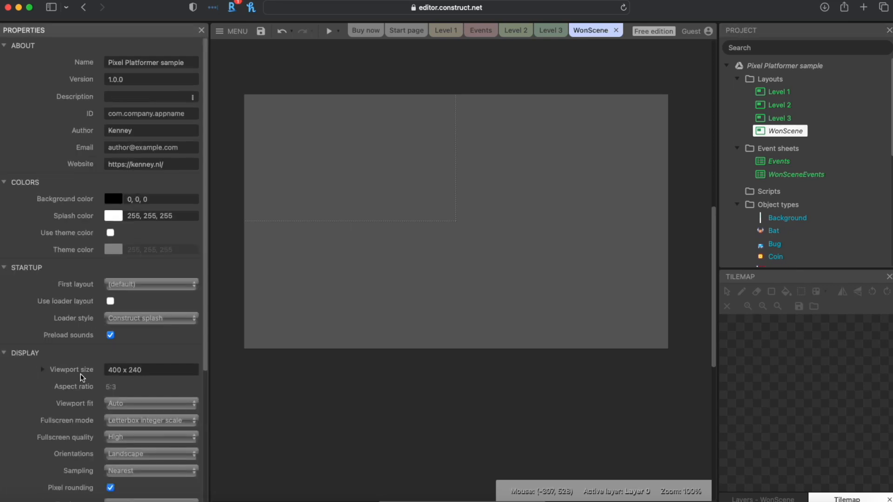
left_click(147, 371)
key("super+c")
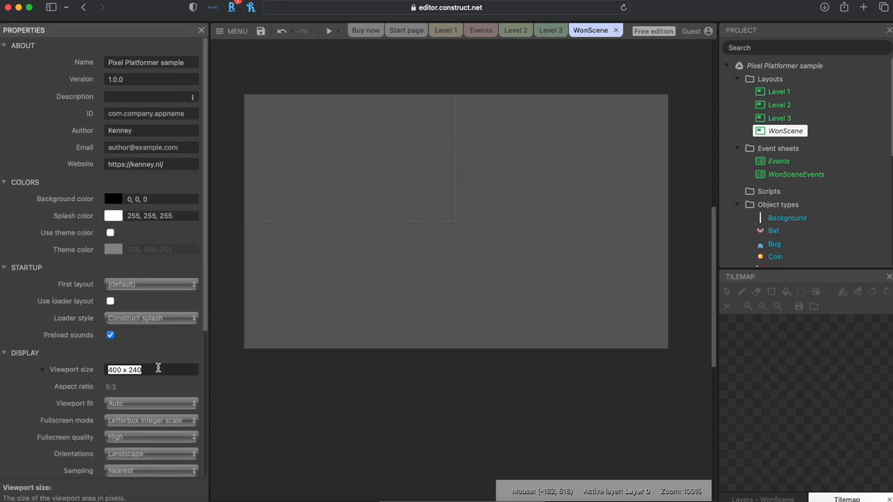
left_click(775, 135)
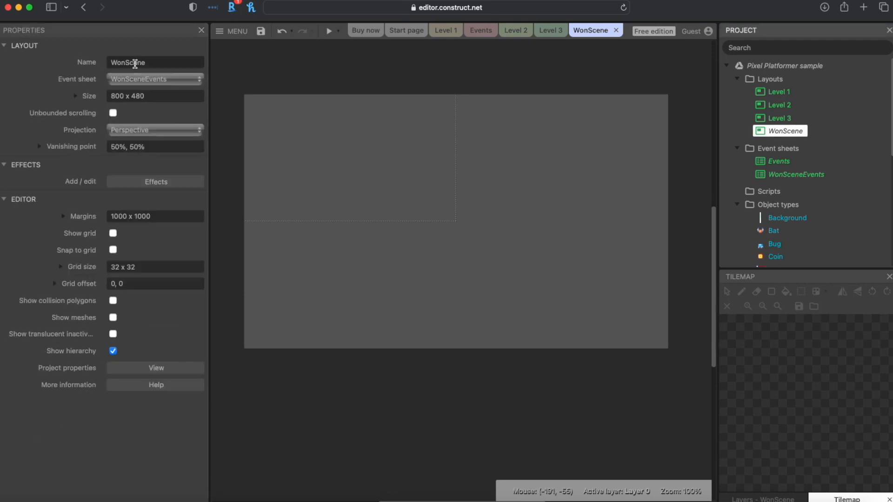
left_click(156, 96)
key("super+v")
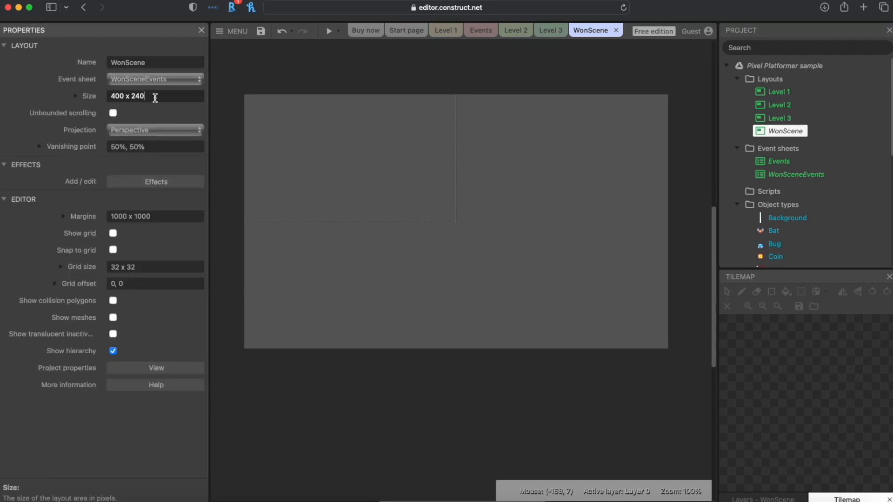
key("Tab")
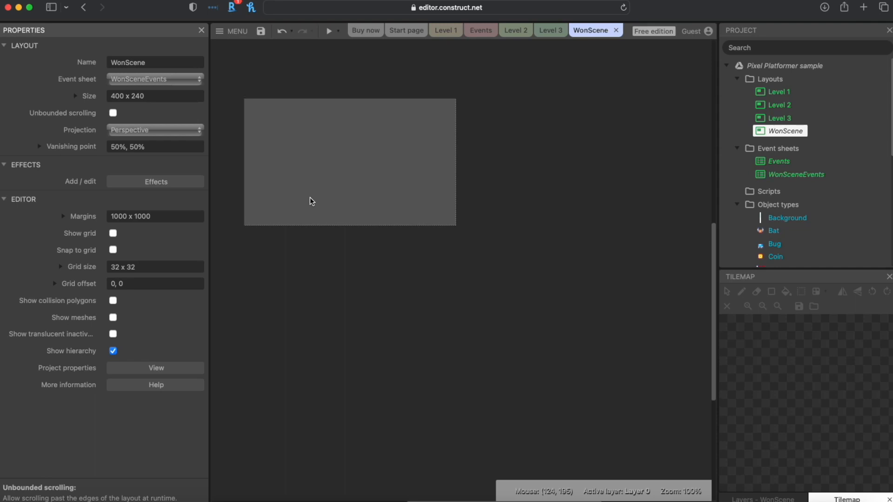
Step: Turn on Unbounded scrolling for WonScene and centre the layout in view
scroll(310, 200, "up", 2)
scroll(310, 200, "up", 3, "ctrl")
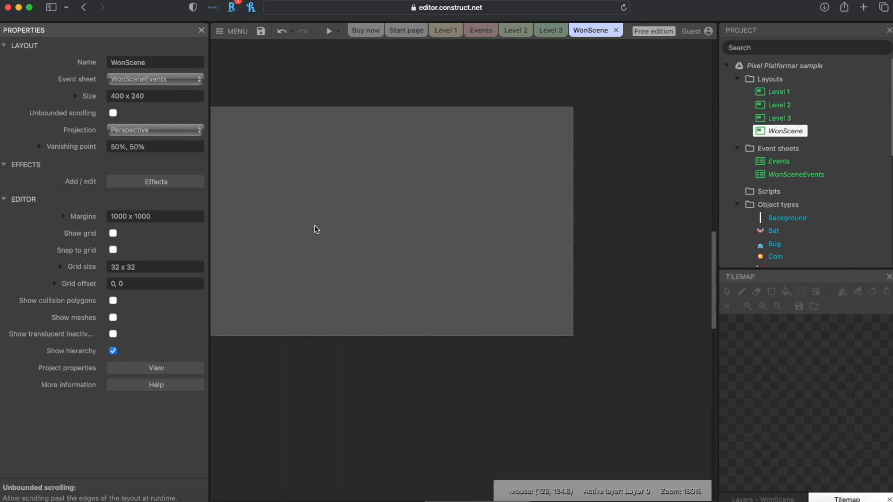
key("space")
left_click_drag(390, 231, 452, 260)
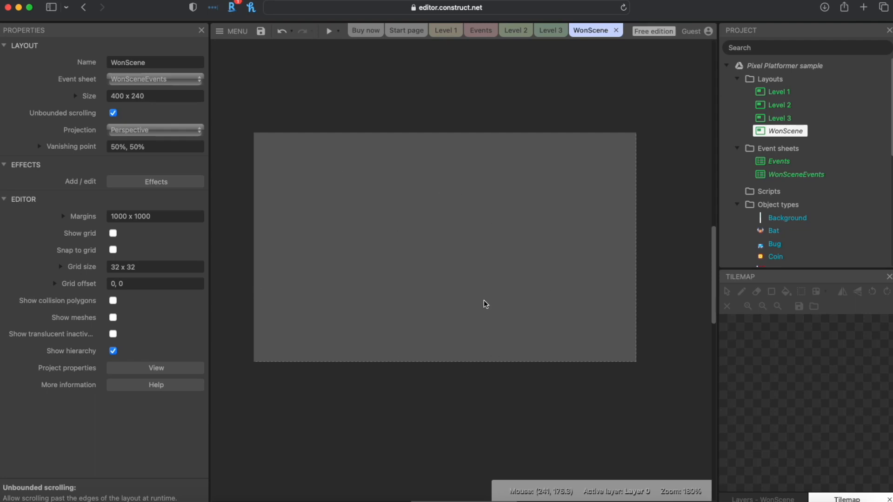
scroll(784, 231, "down", 5)
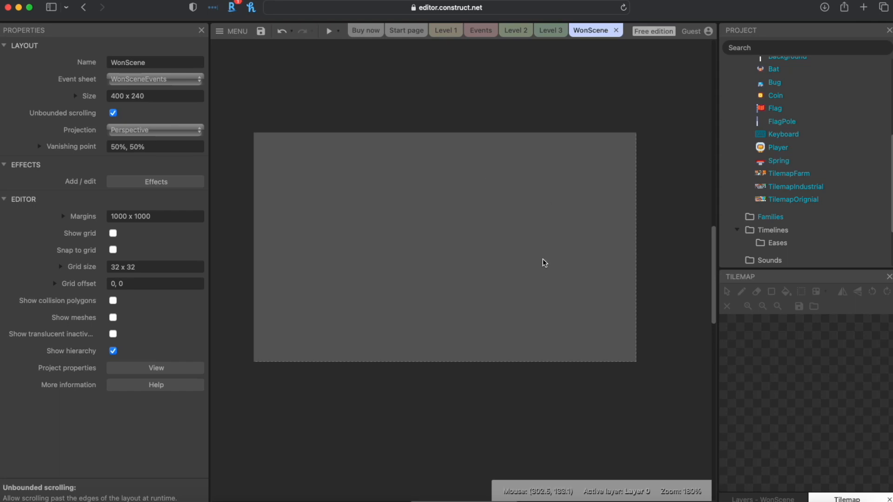
Step: Set Layer 0's background colour to olive (141, 134, 0) from the Layers panel
left_click(785, 498)
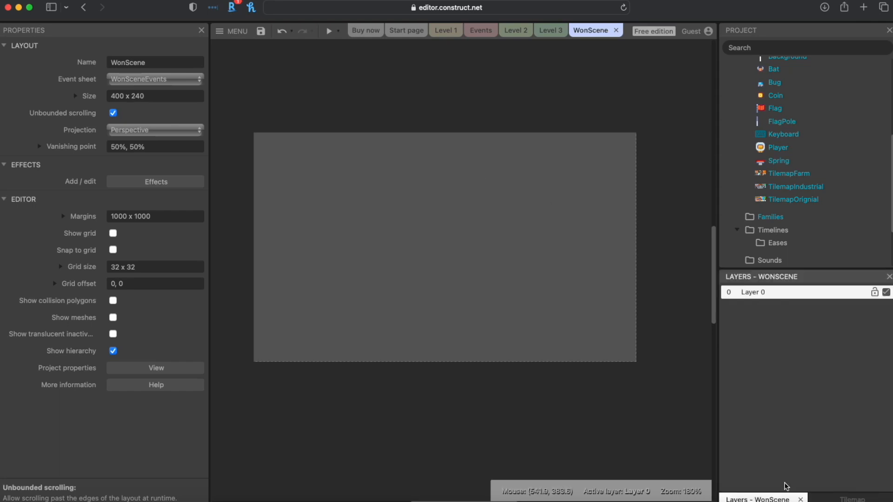
left_click(750, 293)
double_click(751, 293)
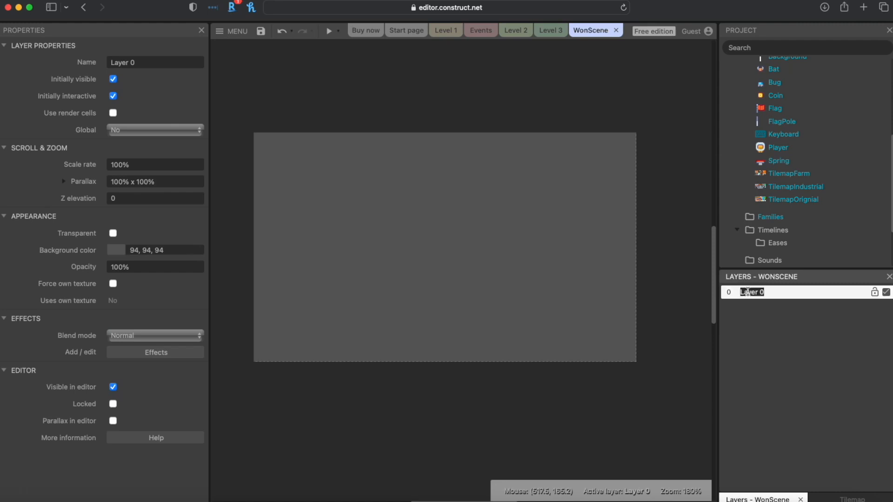
left_click(115, 252)
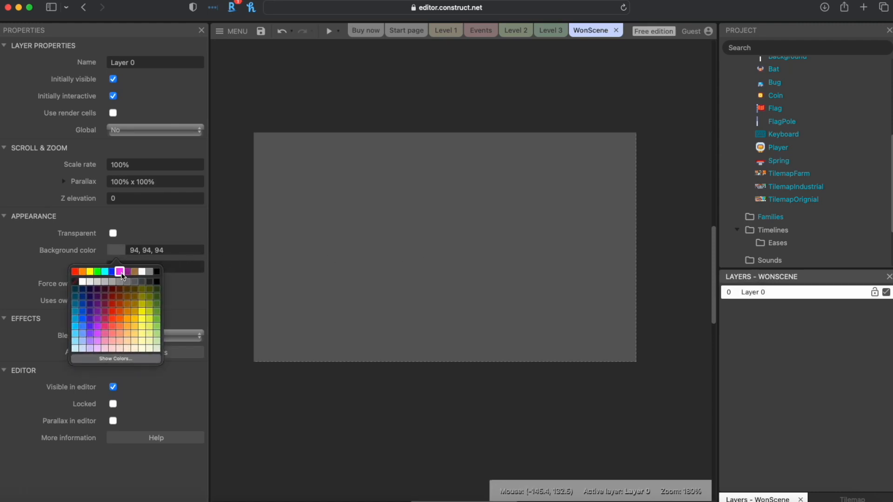
left_click(127, 271)
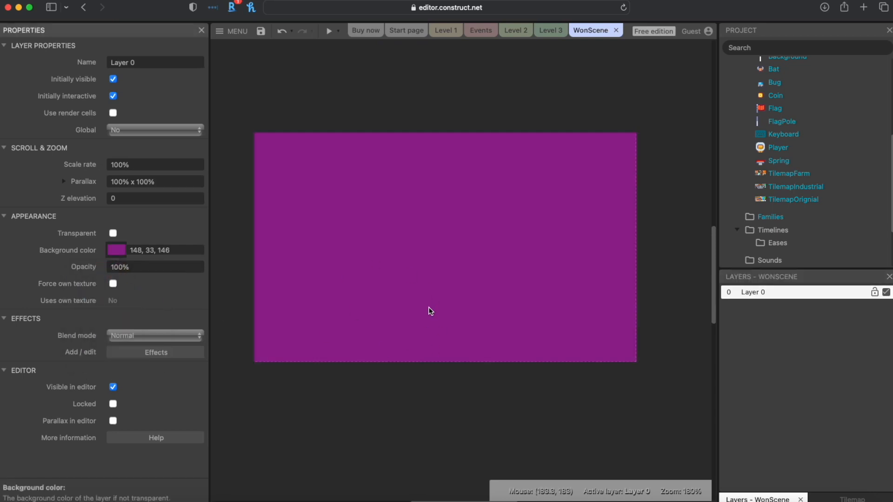
left_click(115, 251)
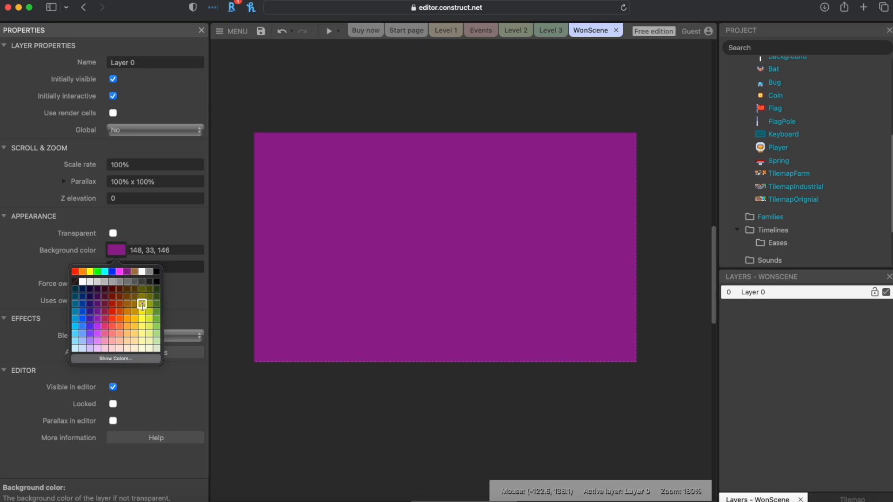
left_click(142, 296)
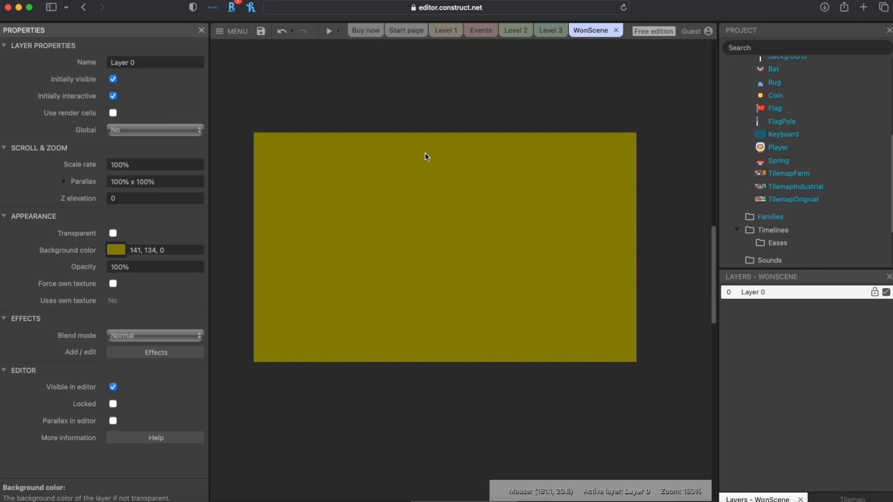
Step: Insert a Text object named SceneText and place it on the WonScene layout
right_click(428, 183)
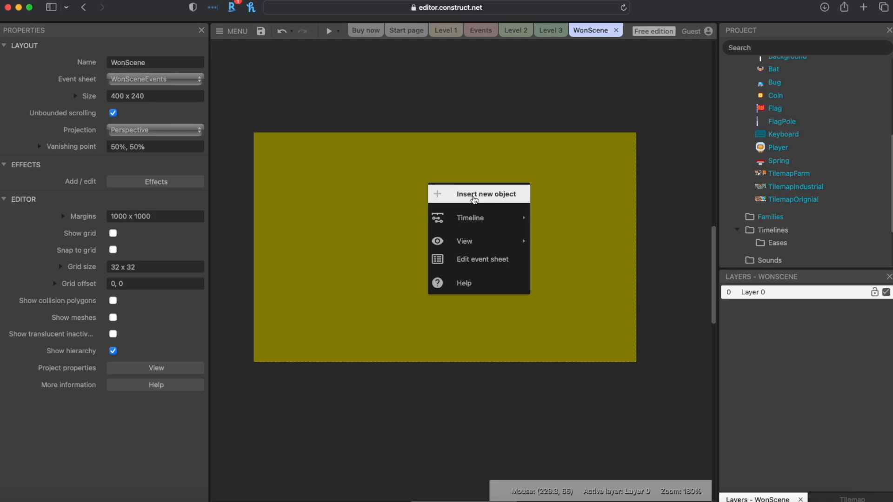
left_click(467, 199)
scroll(424, 238, "down", 2)
scroll(390, 257, "down", 5)
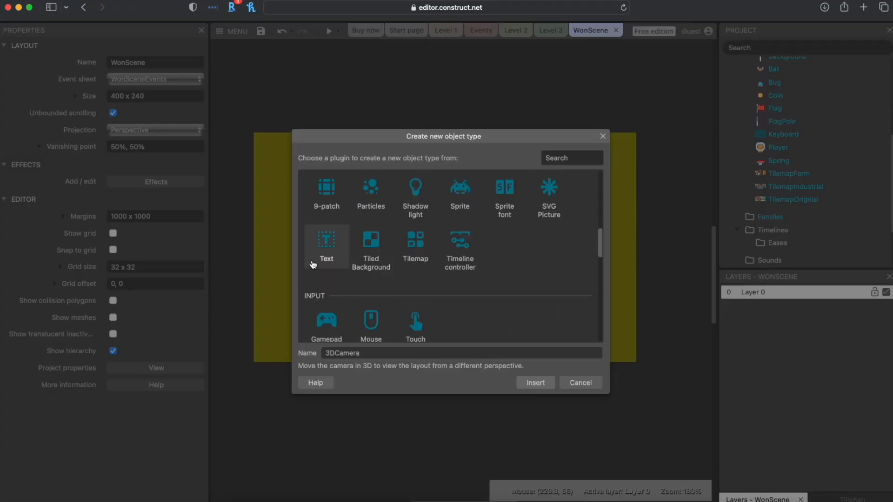
left_click(328, 263)
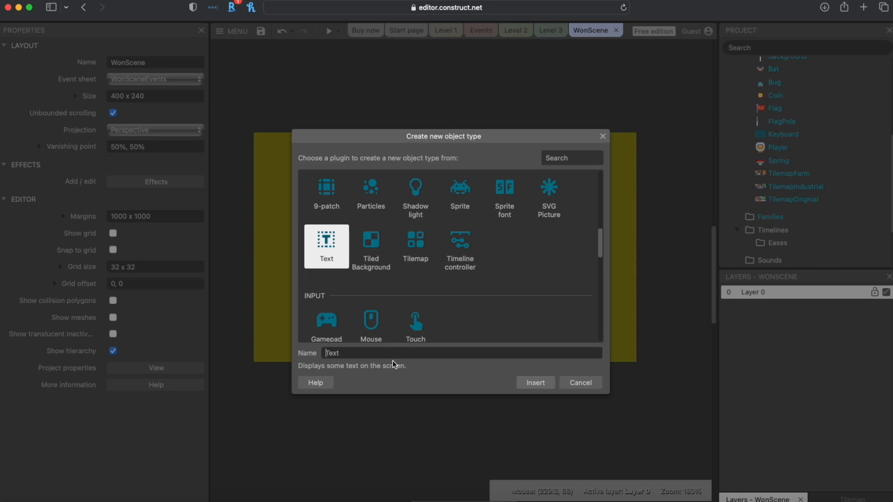
key("super+a")
type("Scene")
key("Return")
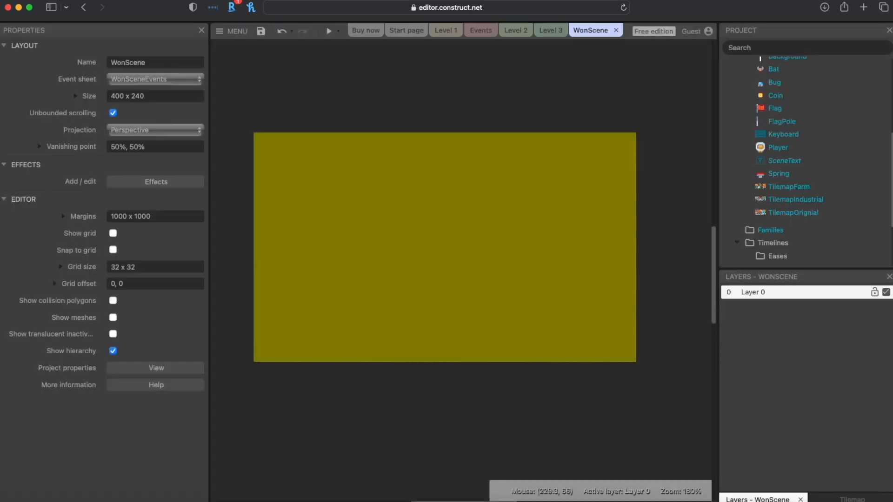
left_click(454, 211)
Step: Give SceneText size 36 and the text YOU WON!
left_click_drag(473, 228, 367, 226)
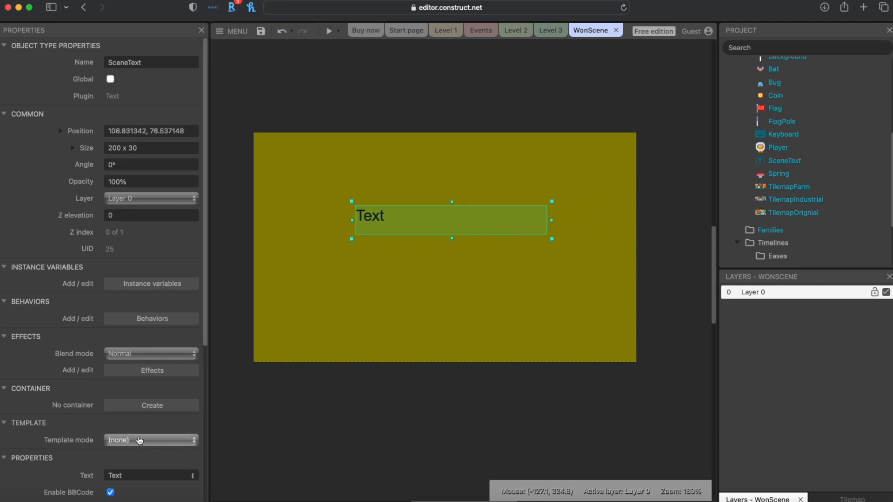
scroll(147, 342, "down", 5)
left_click(112, 285)
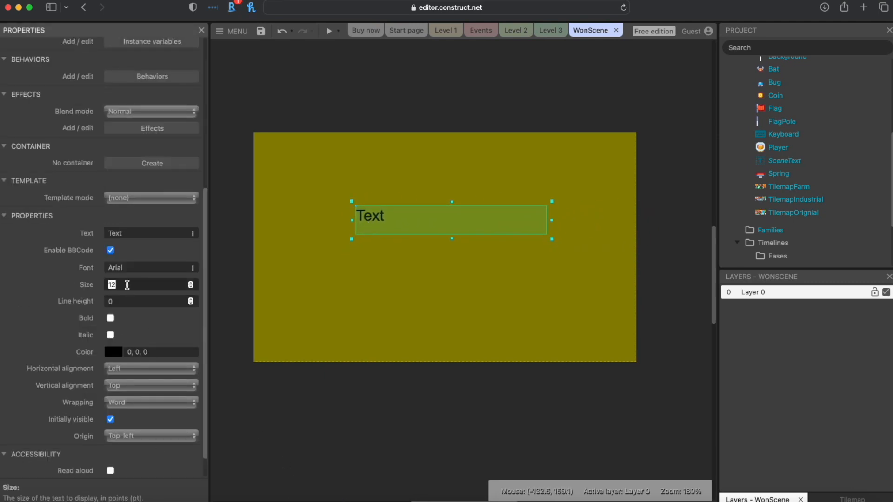
type("36")
left_click(141, 235)
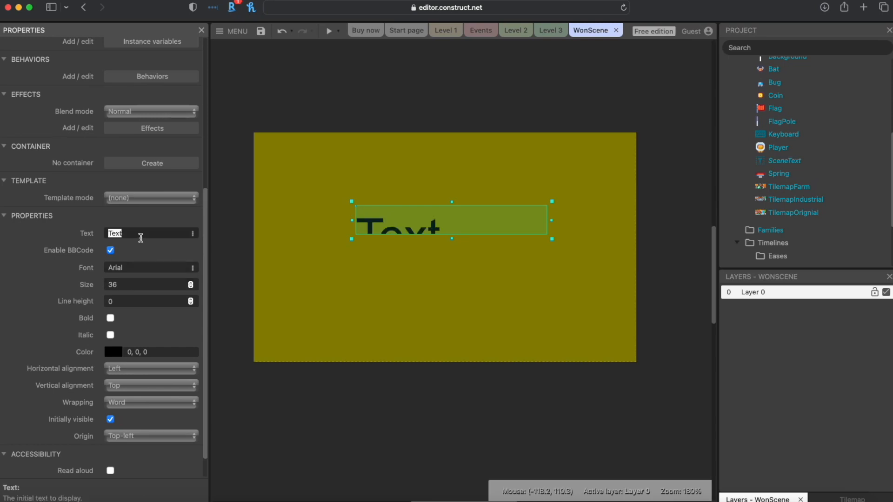
type("YOU WON!")
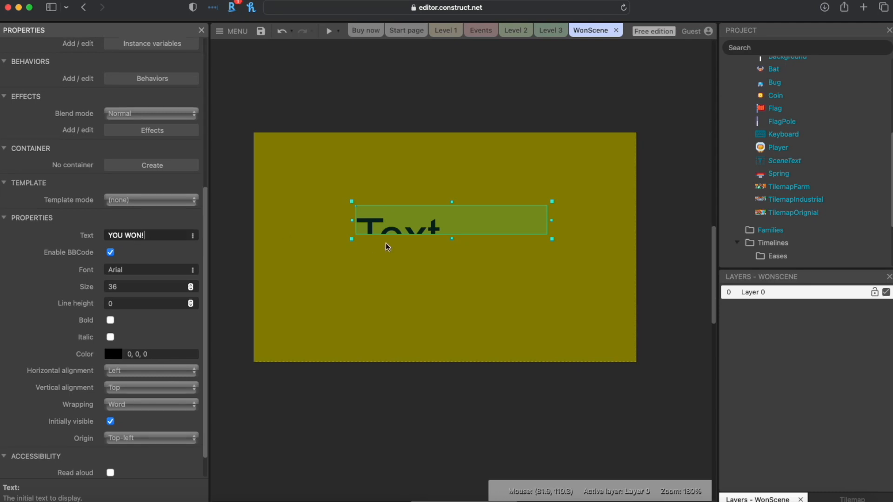
Step: Enlarge the YOU WON! box, centre it horizontally and vertically, and move it near the top
left_click_drag(451, 240, 450, 280)
left_click_drag(552, 241, 625, 241)
left_click_drag(505, 230, 458, 220)
left_click(132, 371)
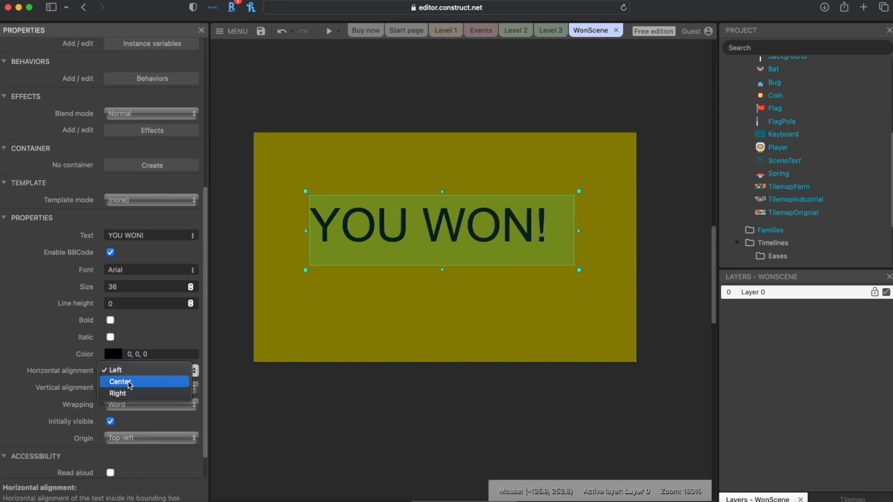
left_click(130, 382)
left_click(132, 388)
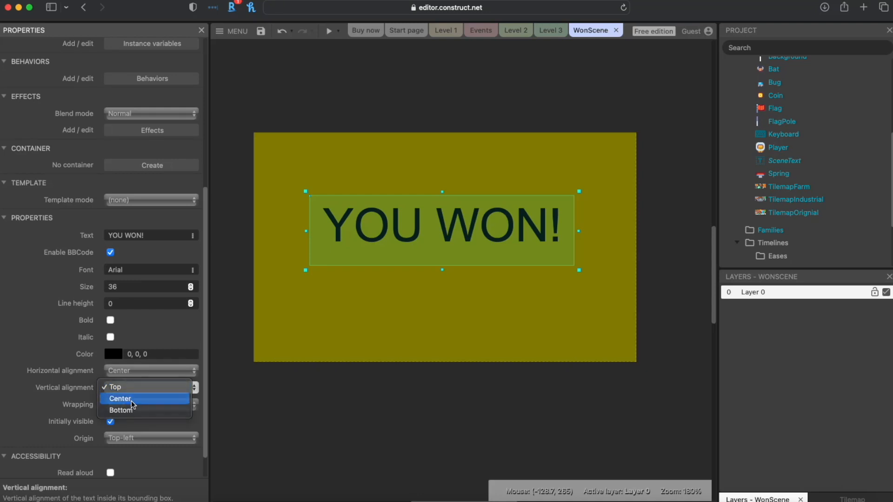
left_click(126, 399)
left_click_drag(458, 232, 464, 198)
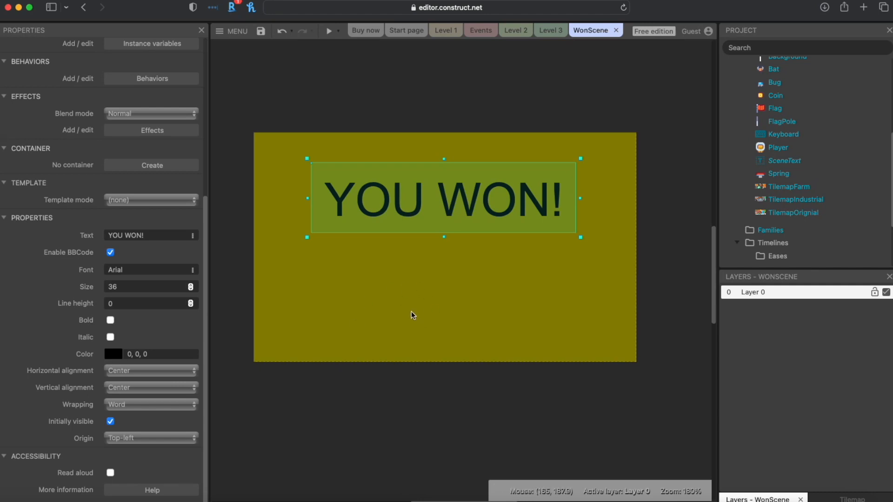
Step: Insert a Sprite named SceneButton and place it on the WonScene layout
right_click(435, 292)
left_click(458, 302)
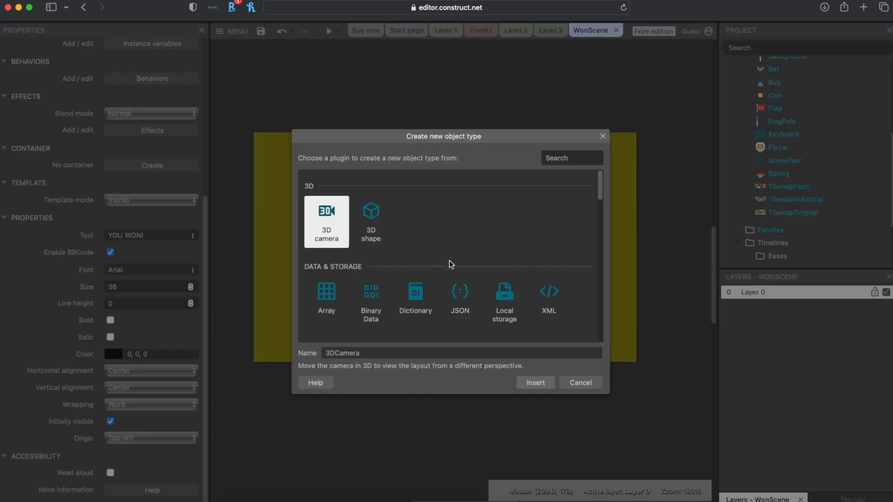
scroll(399, 259, "down", 3)
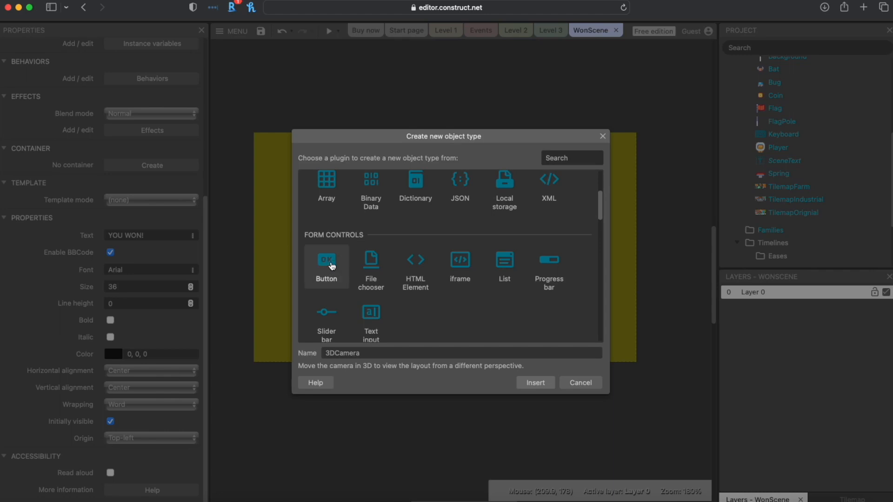
scroll(454, 253, "down", 2)
scroll(483, 280, "down", 1)
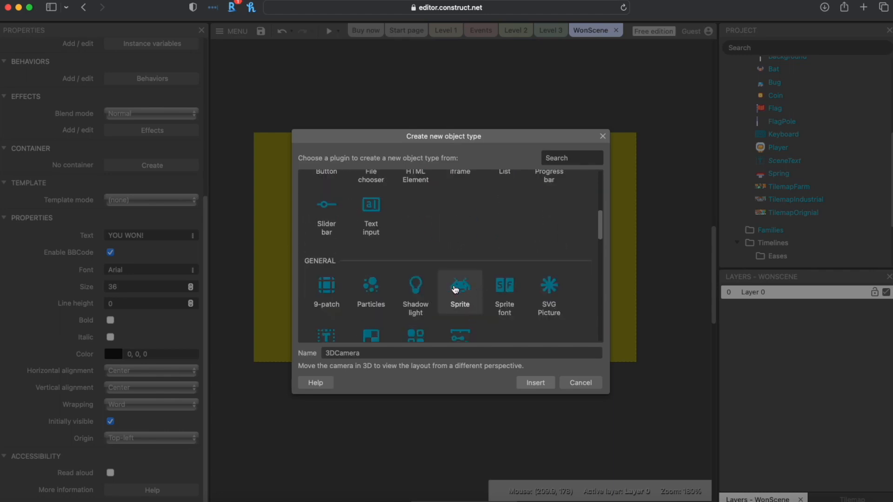
left_click(459, 290)
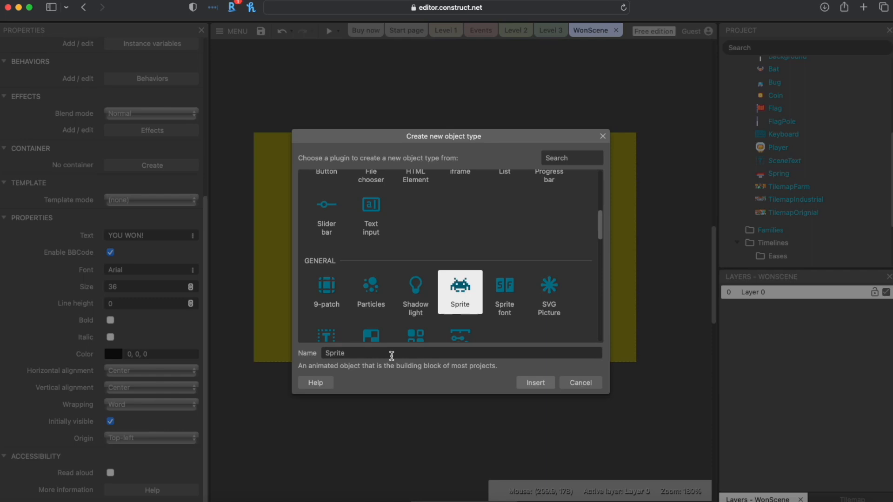
key("super+a")
type("S")
key("Return")
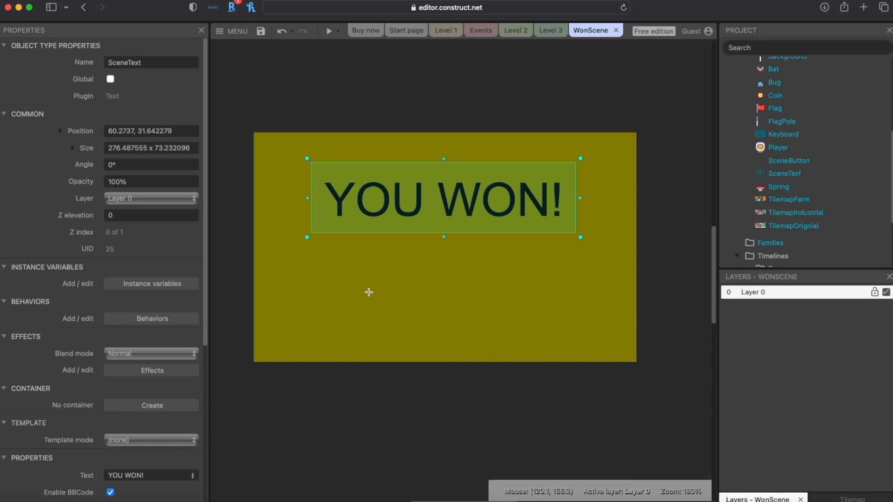
left_click(410, 294)
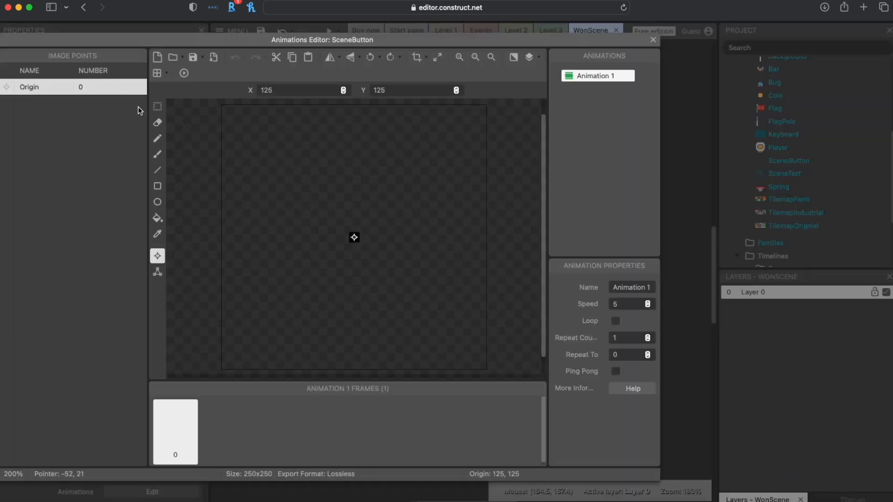
Step: Flood-fill the SceneButton image with cyan (4, 250, 224) in the Animations Editor
left_click(155, 221)
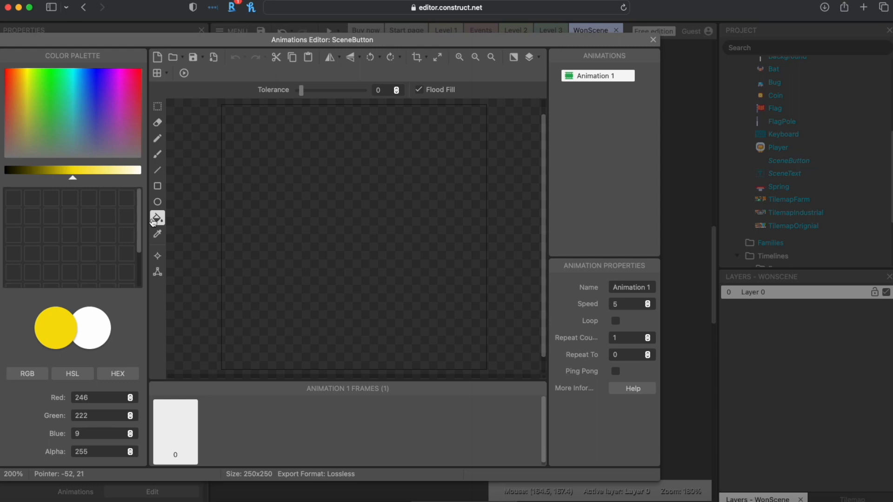
left_click(71, 72)
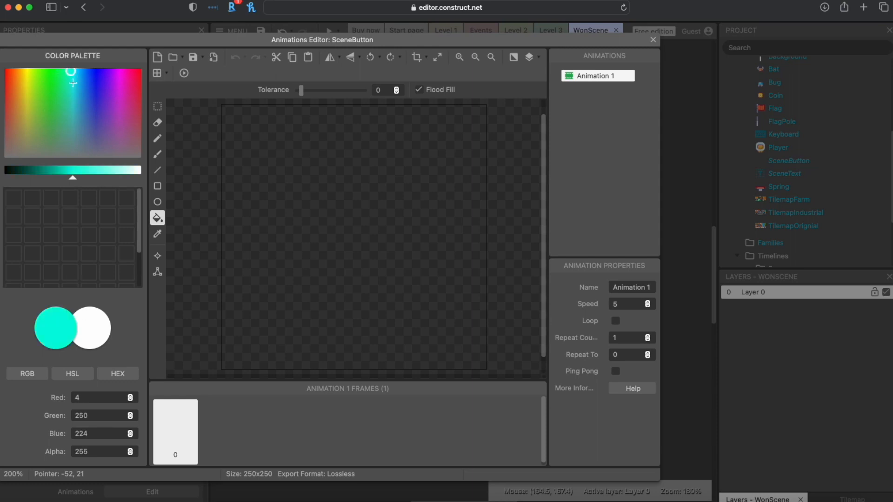
left_click(331, 224)
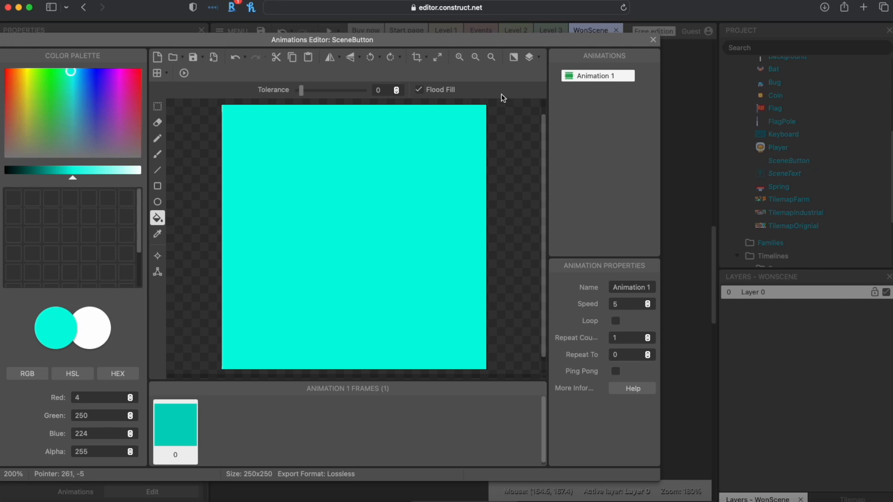
left_click(653, 39)
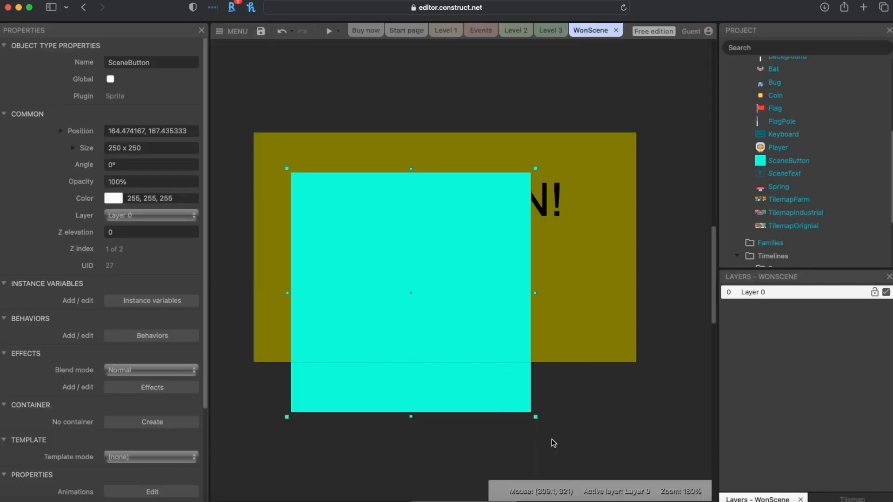
Step: Shrink SceneButton to a 124 x 30 bar just below YOU WON!
left_click_drag(536, 417, 512, 218)
left_click_drag(441, 185, 473, 249)
left_click_drag(547, 285, 477, 263)
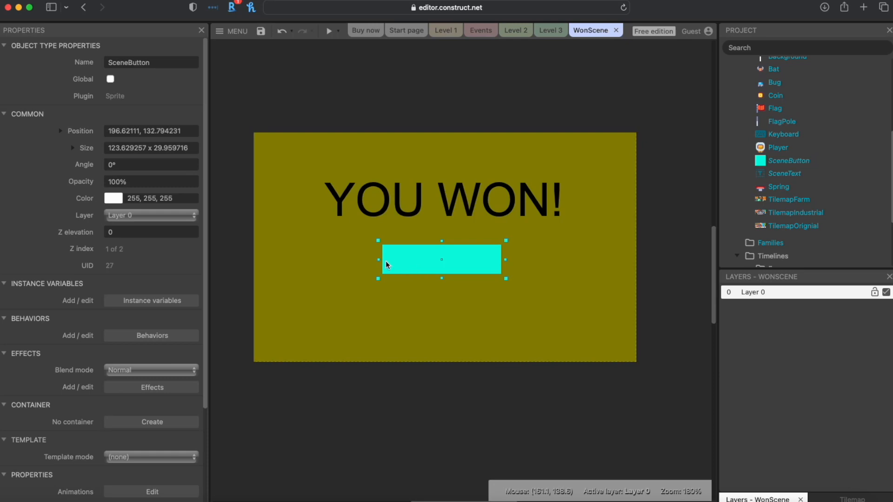
Step: Select the YOU WON! text object and review its properties
left_click(439, 191)
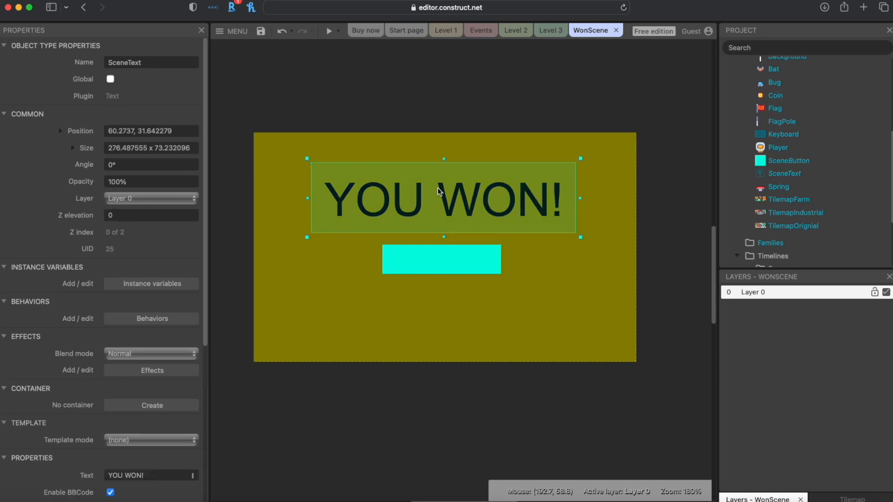
scroll(116, 264, "down", 5)
scroll(117, 265, "down", 2)
scroll(116, 264, "down", 3)
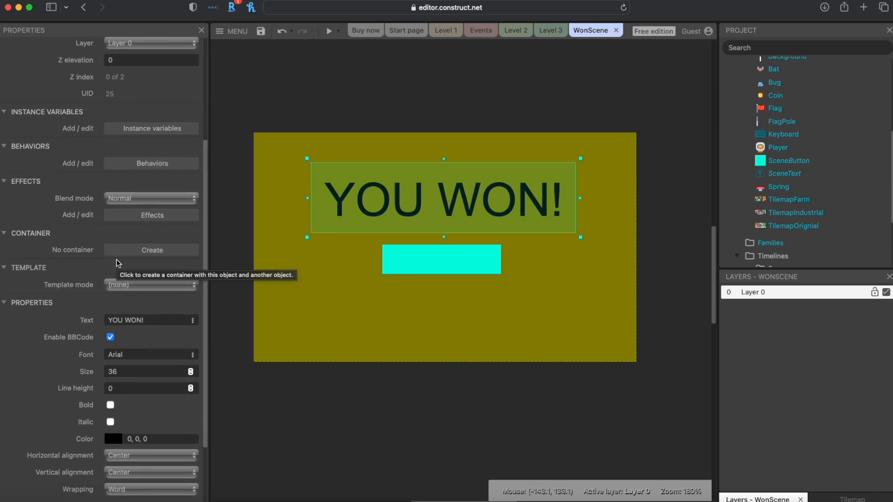
scroll(116, 262, "up", 10)
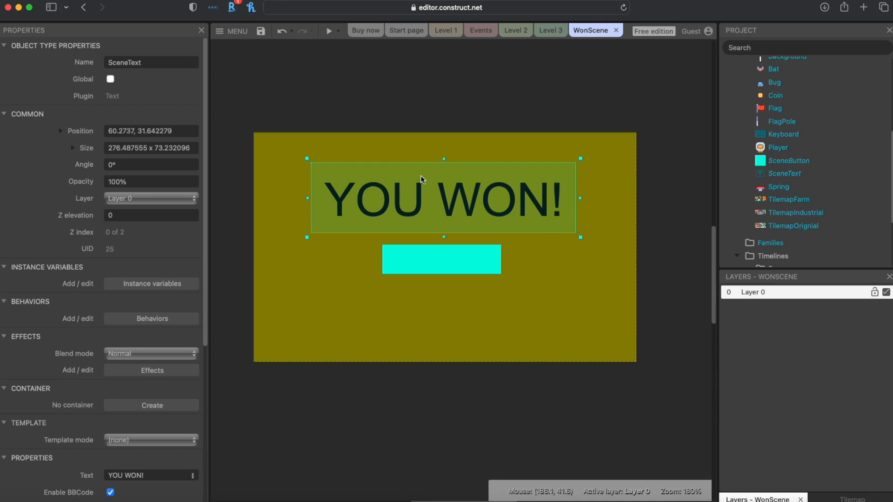
Step: Insert a Text object named ButtonText and place it near the cyan button
left_click(451, 272)
right_click(447, 297)
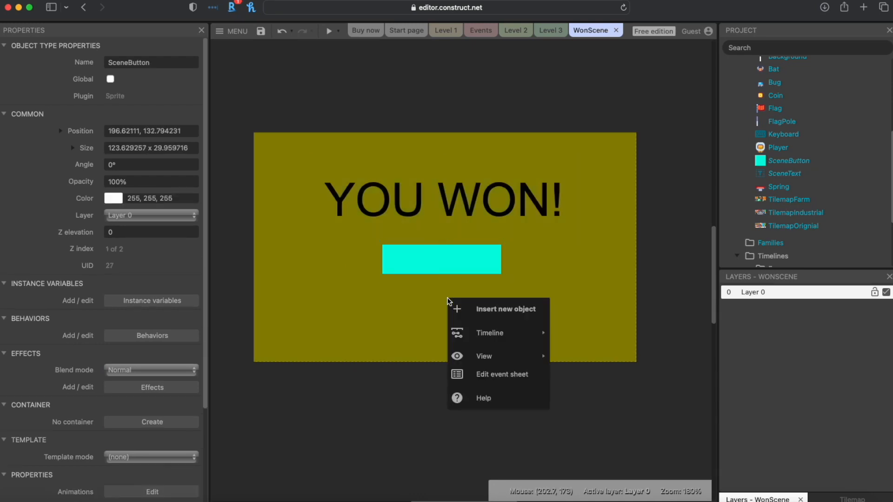
left_click(472, 315)
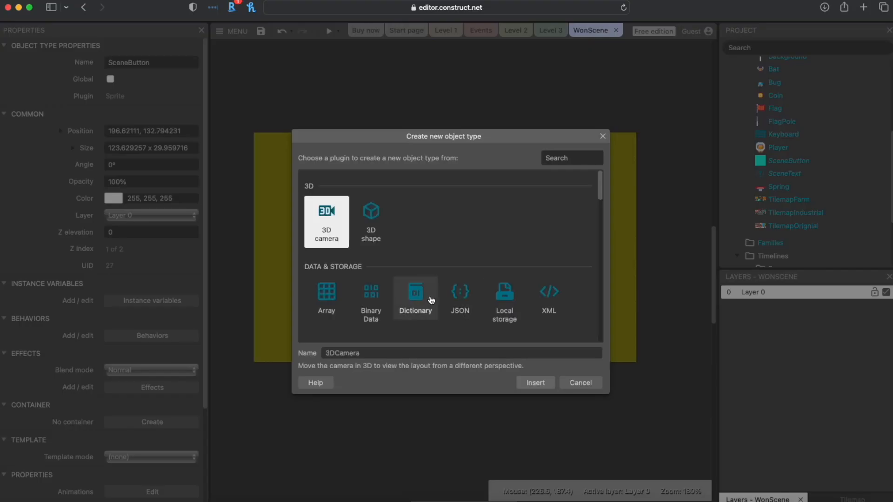
scroll(433, 297, "down", 3)
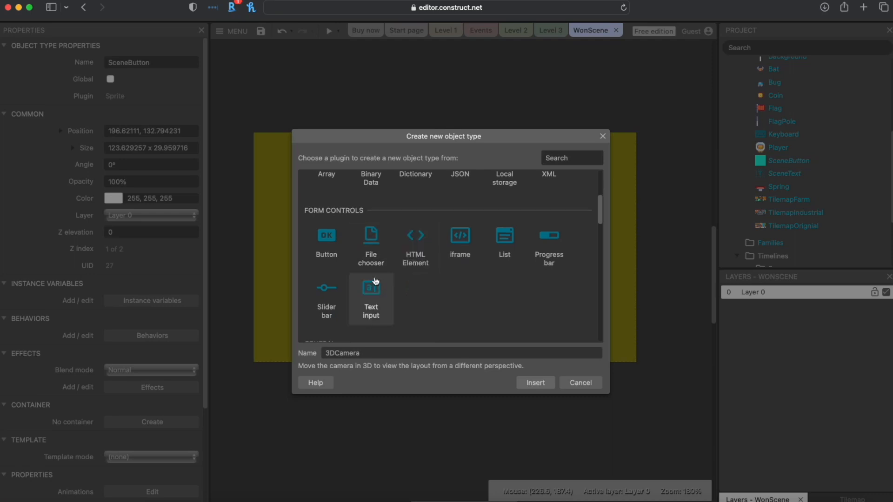
scroll(363, 284, "up", 3)
scroll(350, 280, "down", 5)
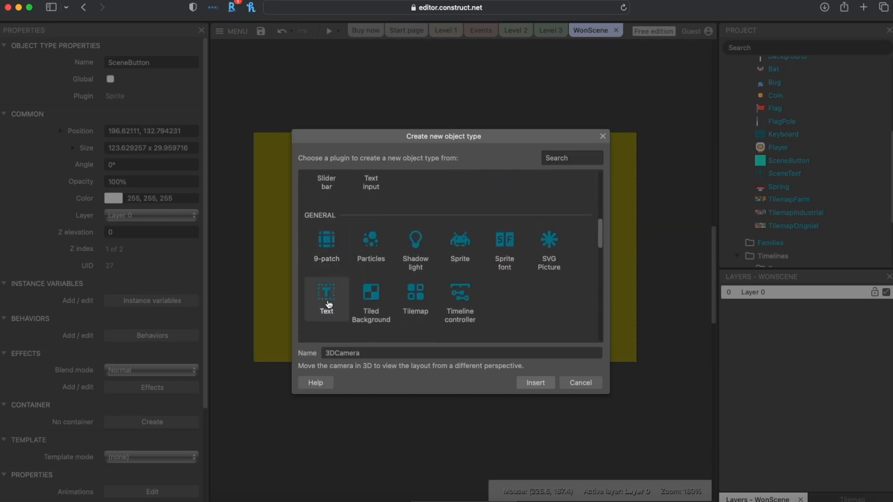
left_click(327, 300)
type("ButtonTe")
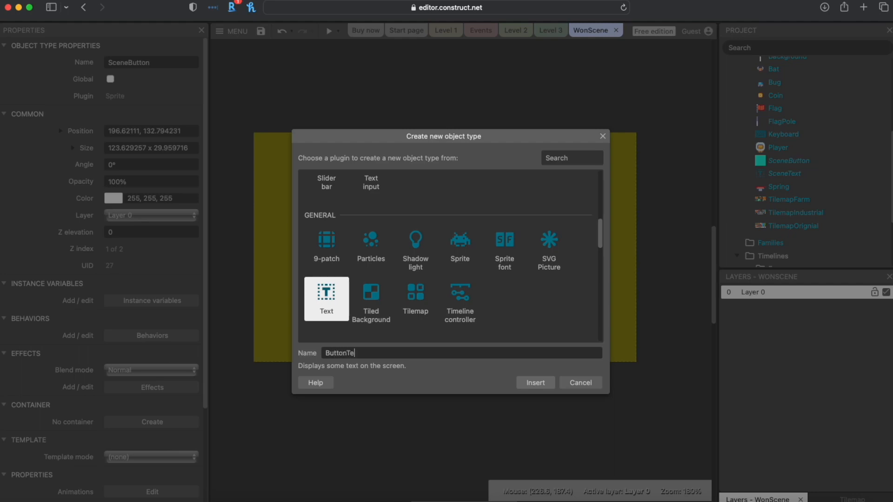
type("xt")
key("Return")
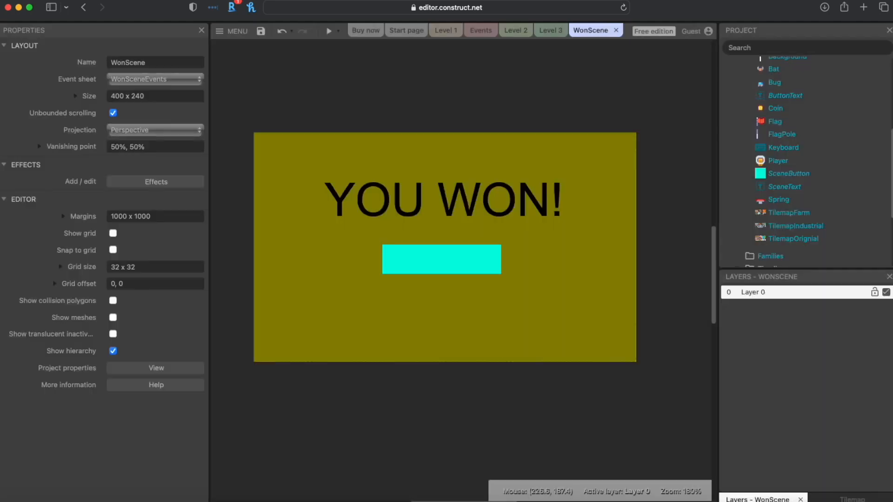
left_click(413, 258)
Step: Narrow ButtonText, centre it both ways, and set its text to Play Again
left_click_drag(612, 276, 507, 274)
scroll(124, 335, "down", 5)
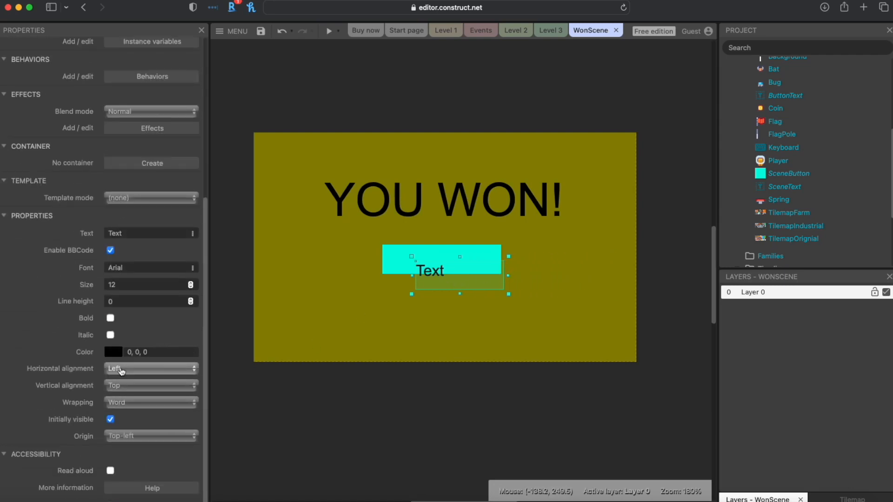
left_click(119, 370)
left_click(120, 380)
left_click(128, 386)
left_click(128, 398)
left_click(131, 232)
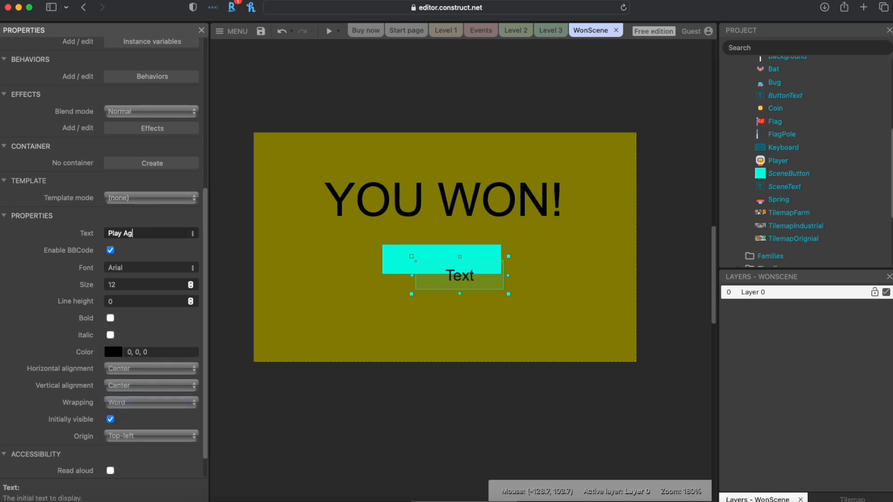
Step: Move the Play Again label onto the cyan button and widen it to fit
left_click_drag(509, 275, 454, 264)
left_click_drag(390, 260, 379, 260)
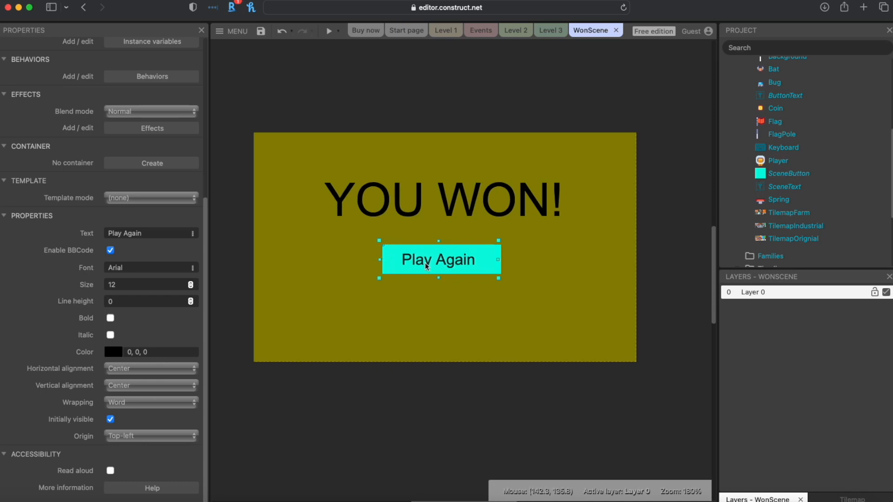
left_click_drag(499, 261, 503, 263)
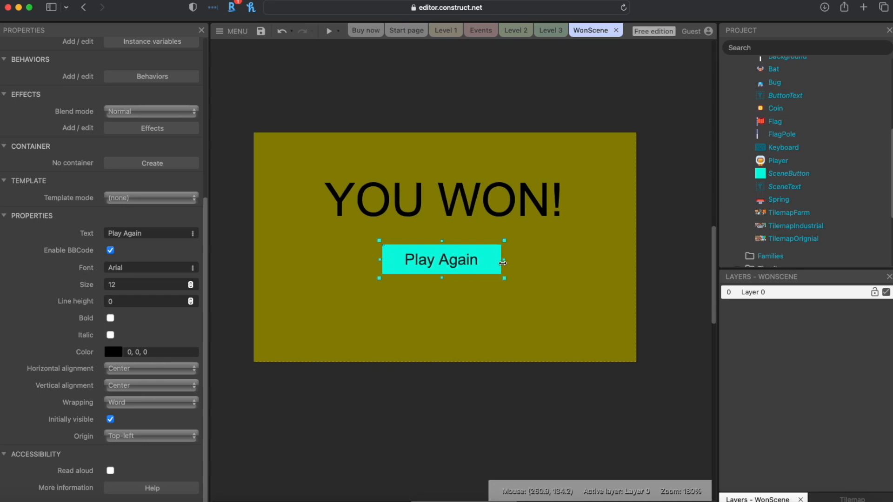
left_click(495, 77)
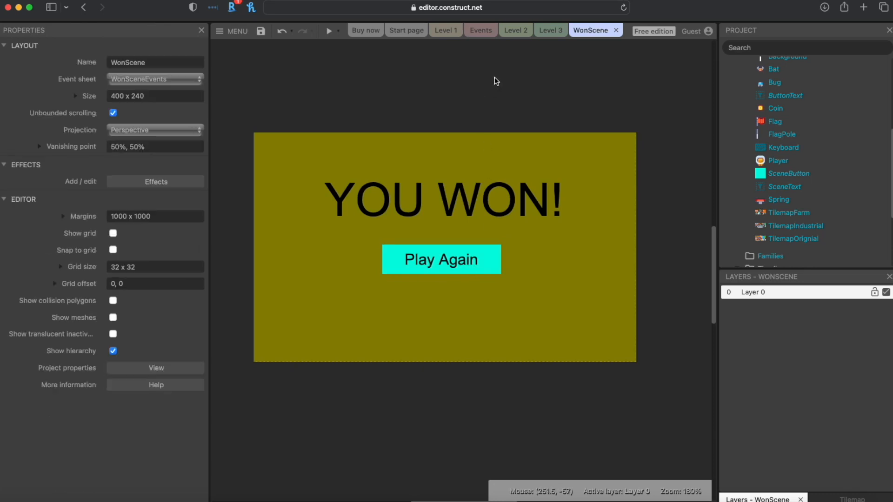
Step: Save the project to Google Drive and browse the Level 3, WonScene and WonSceneEvents items
left_click(261, 31)
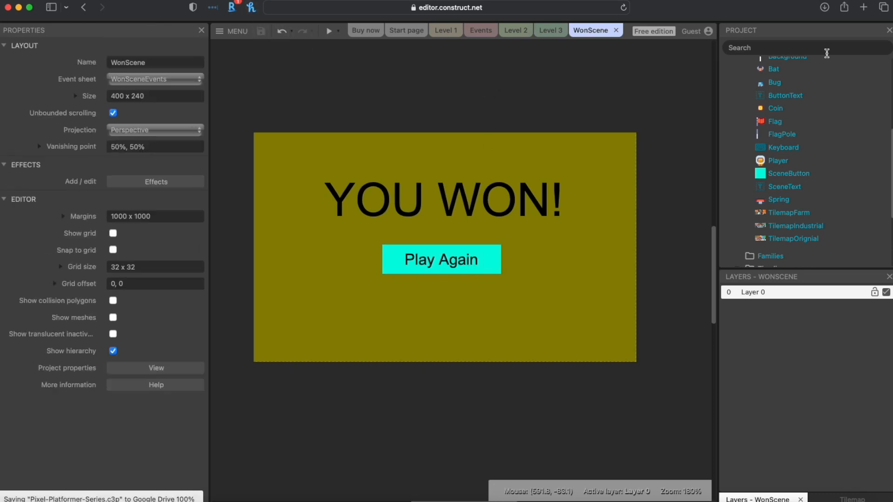
scroll(791, 140, "up", 5)
left_click(780, 118)
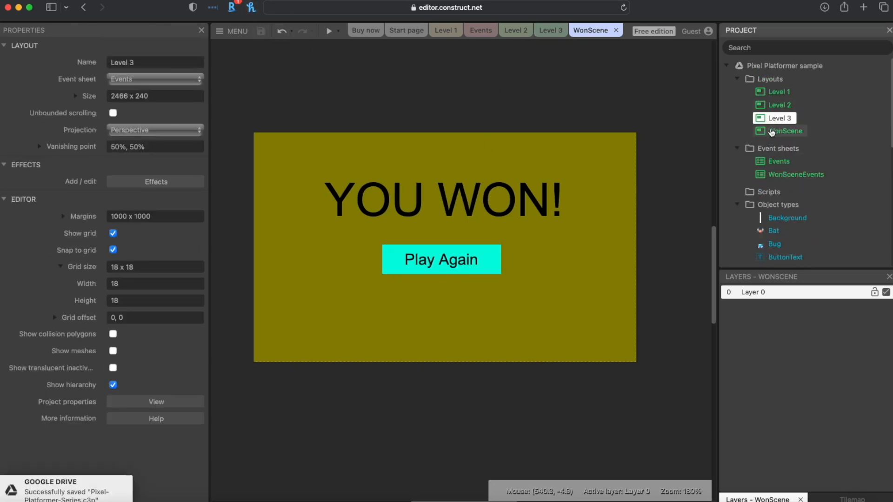
left_click(780, 132)
mouse_move(774, 131)
left_mouse_down()
mouse_move(774, 120)
mouse_move(774, 131)
left_mouse_up()
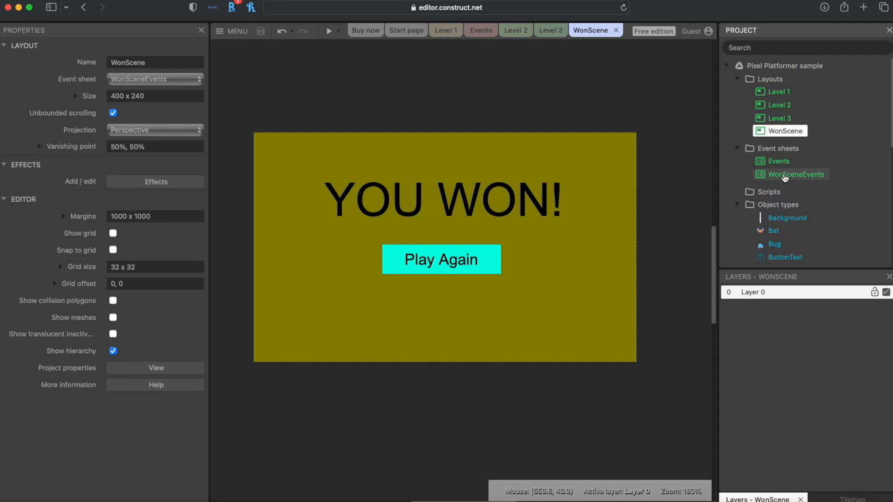
left_click(785, 176)
Step: Check the Keyboard object and the main Events sheet, then return to the WonScene layout
scroll(785, 176, "down", 5)
left_click(755, 214)
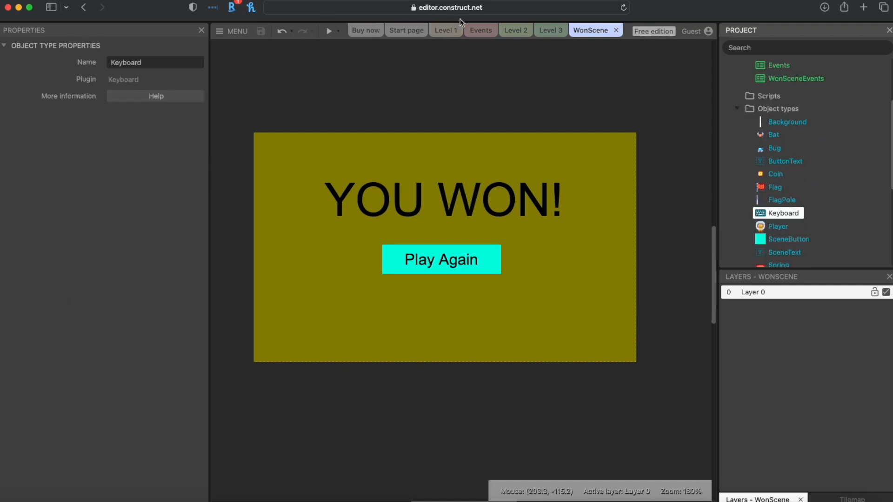
left_click(480, 30)
scroll(367, 188, "down", 3)
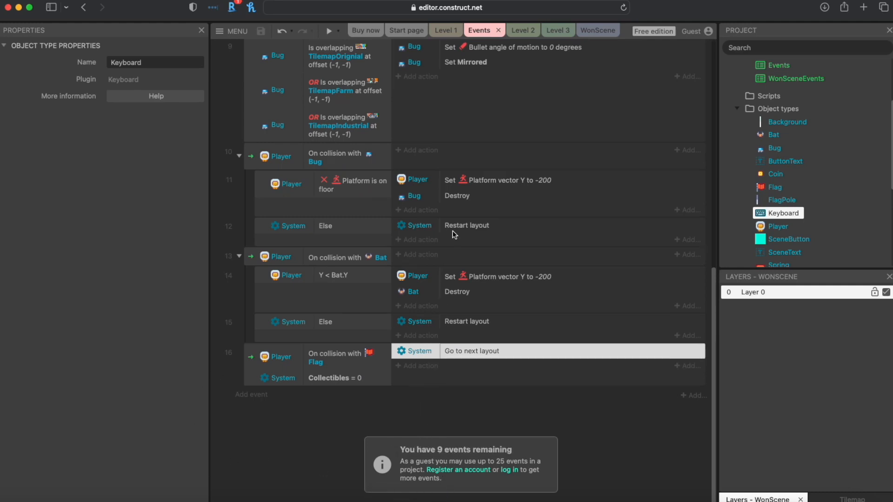
scroll(443, 303, "up", 4)
left_click(615, 30)
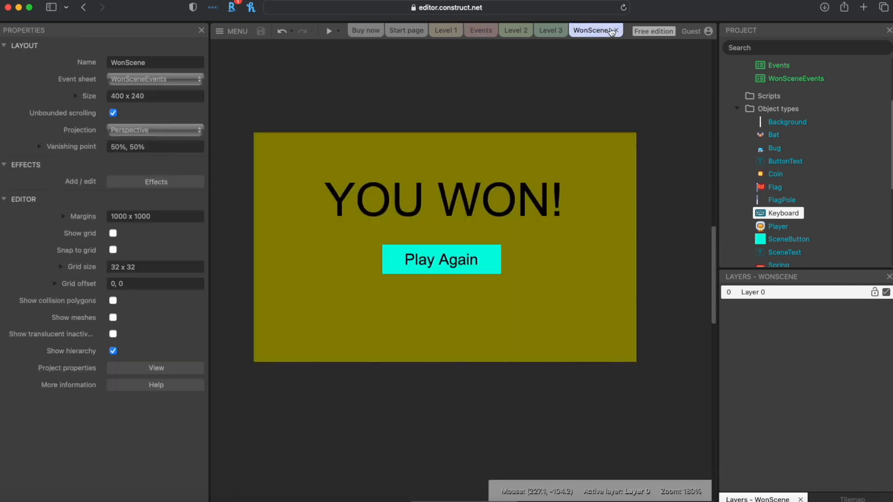
Step: Open the WonSceneEvents sheet and cancel the new-event dialog
double_click(788, 79)
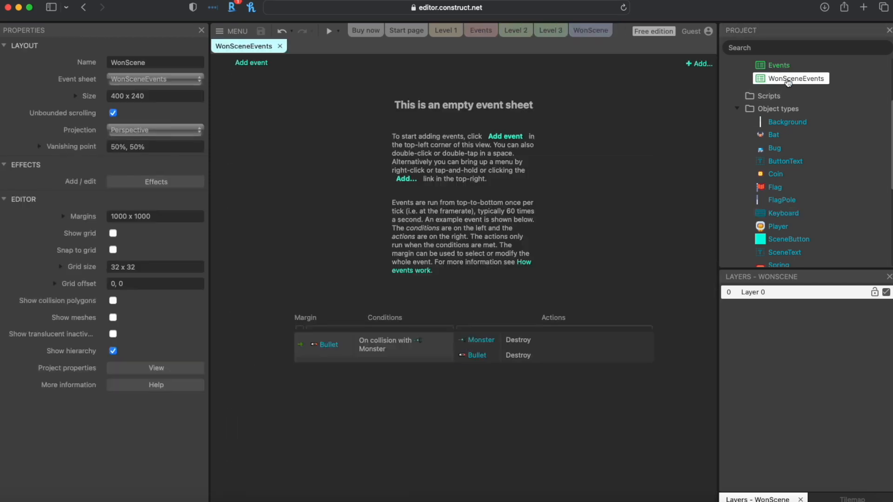
left_click(261, 65)
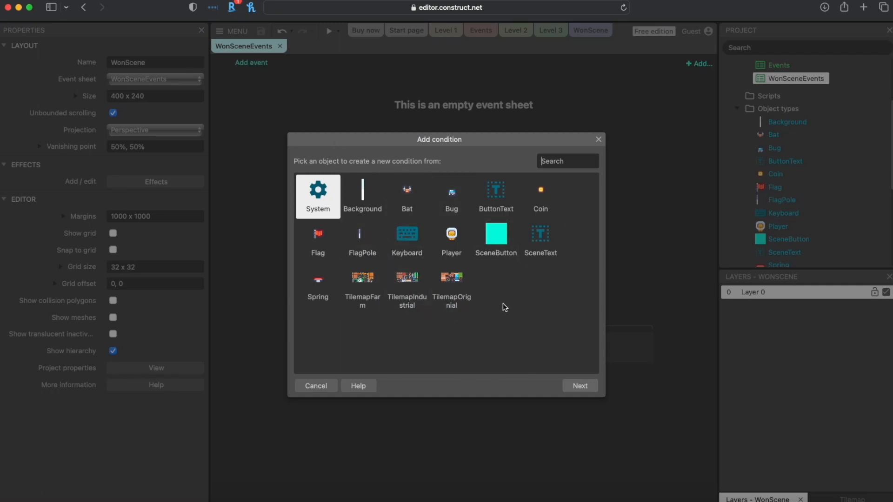
left_click(309, 386)
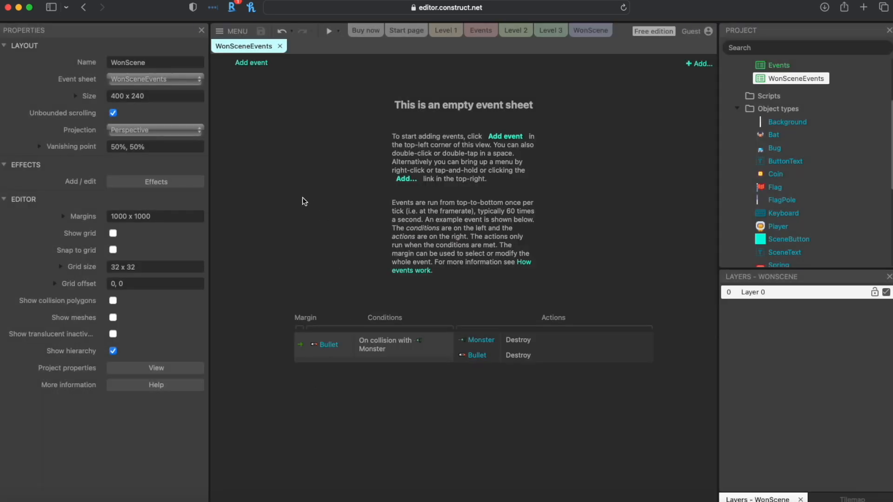
Step: Insert a Mouse input object into the project from the WonScene layout
left_click(591, 30)
right_click(484, 89)
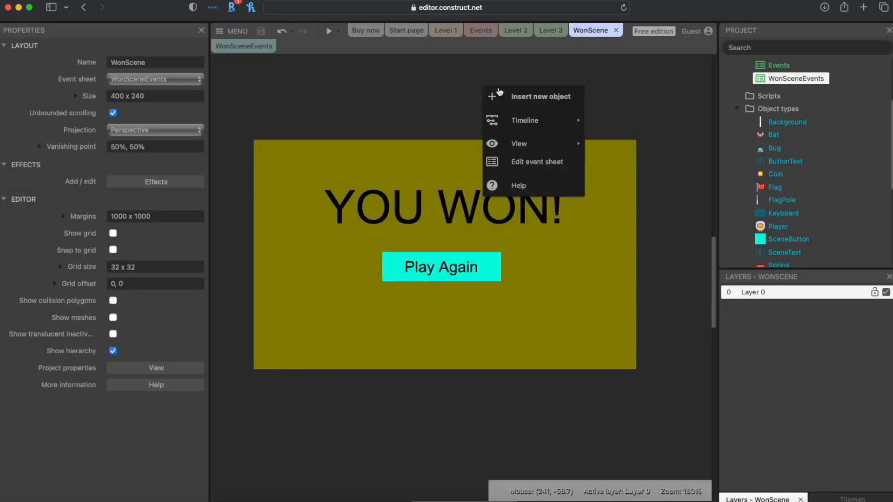
left_click(531, 94)
scroll(410, 242, "down", 8)
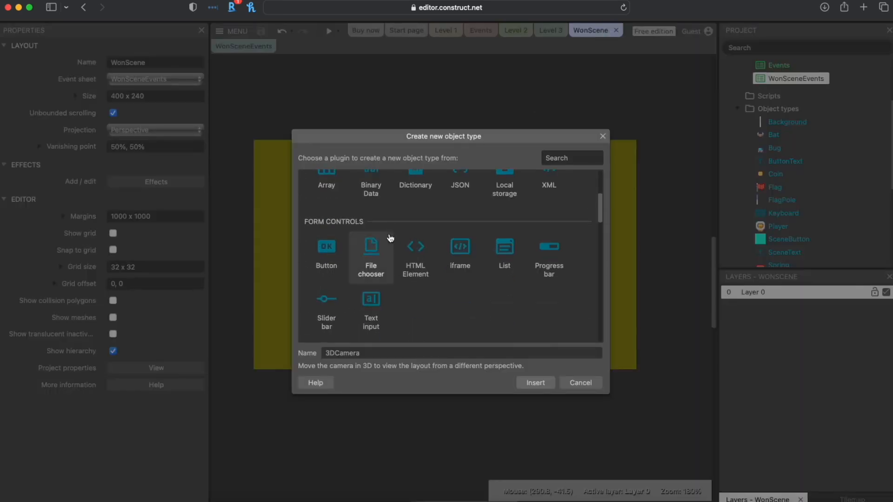
scroll(390, 246, "down", 6)
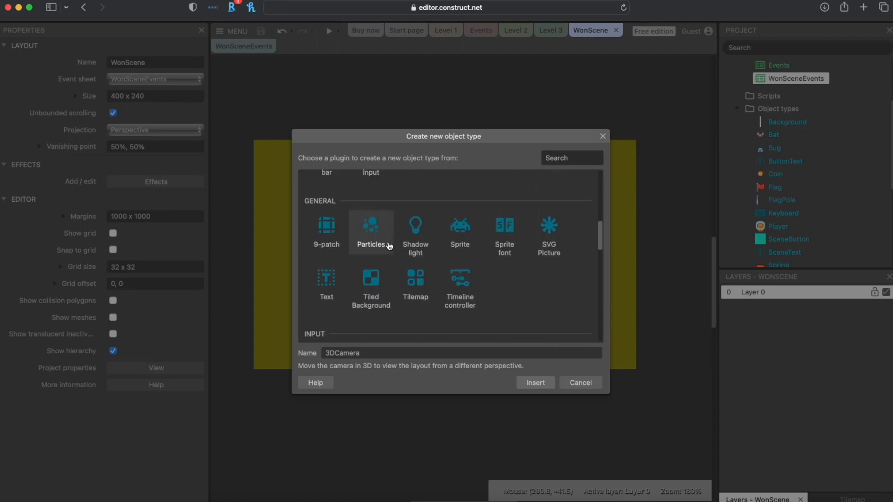
left_click(421, 239)
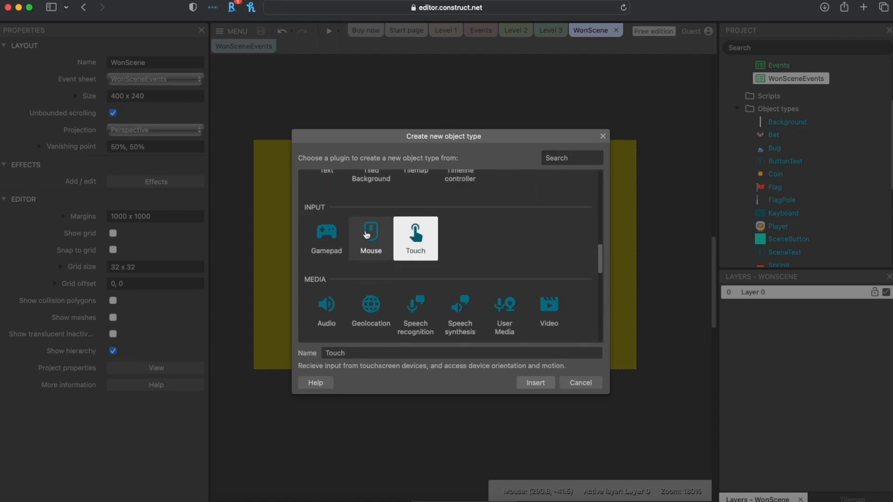
left_click(371, 246)
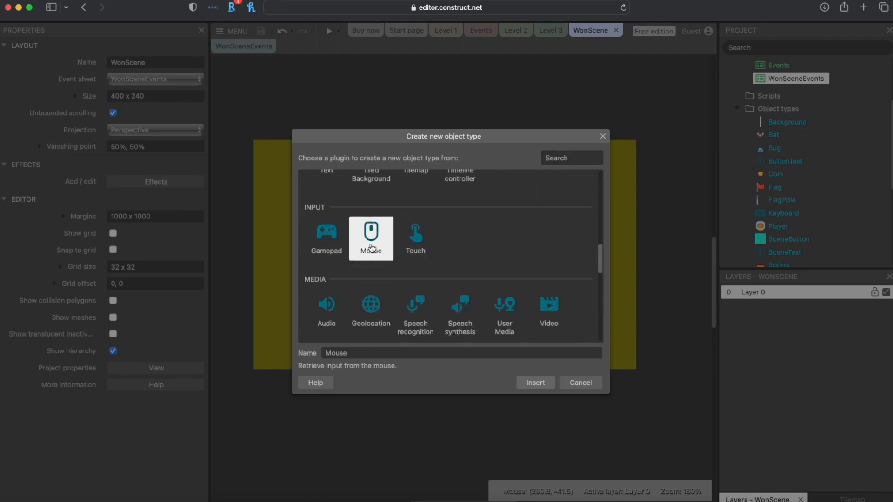
left_click(522, 383)
left_click(243, 46)
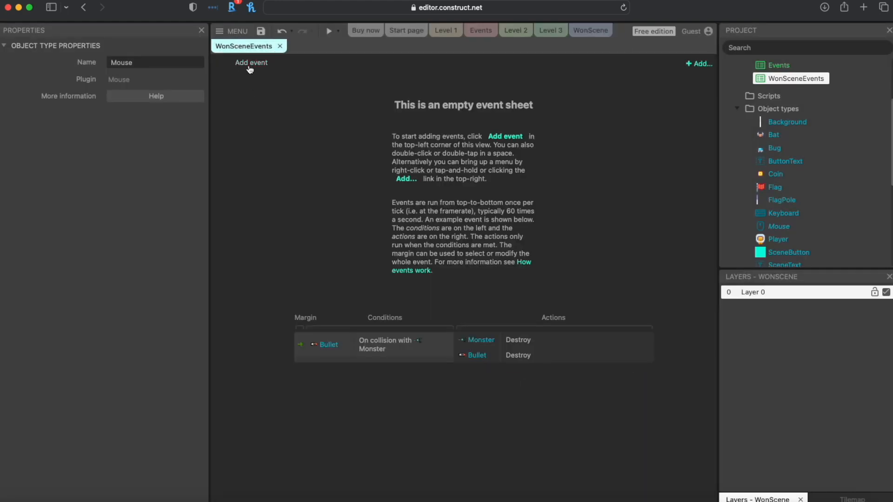
Step: Add a Mouse 'On object clicked' event for a left click on ButtonText
left_click(251, 63)
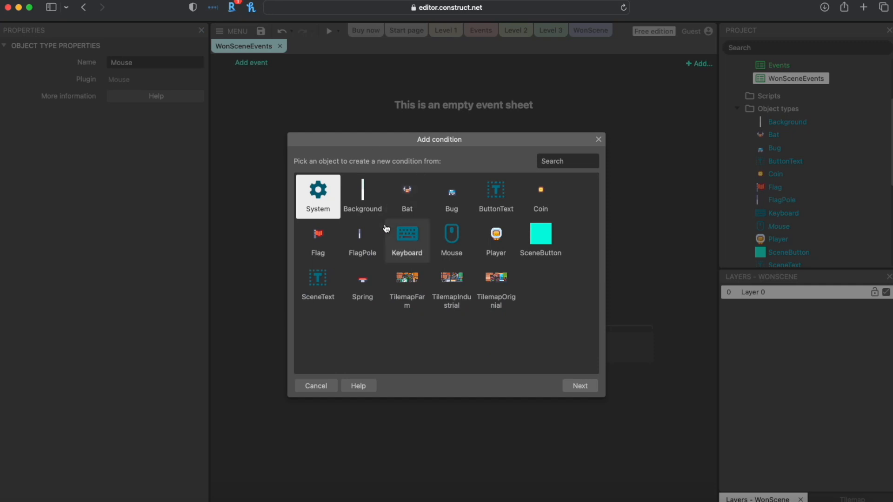
double_click(456, 241)
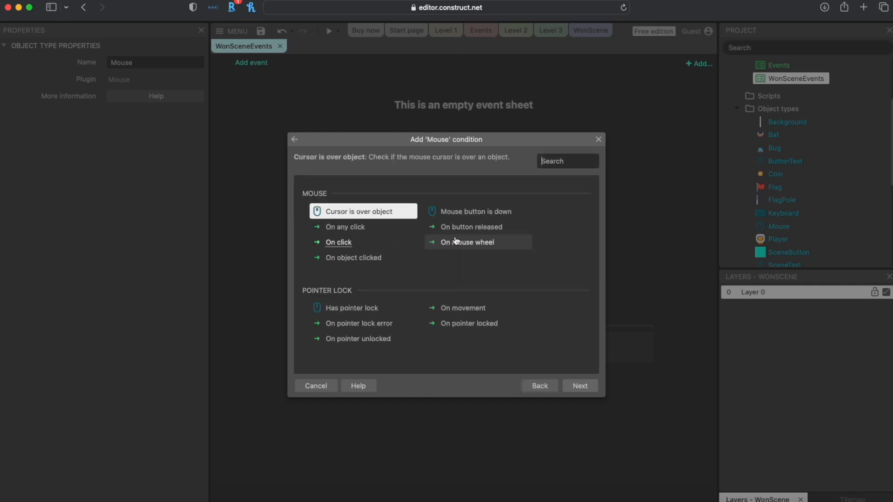
left_click(363, 261)
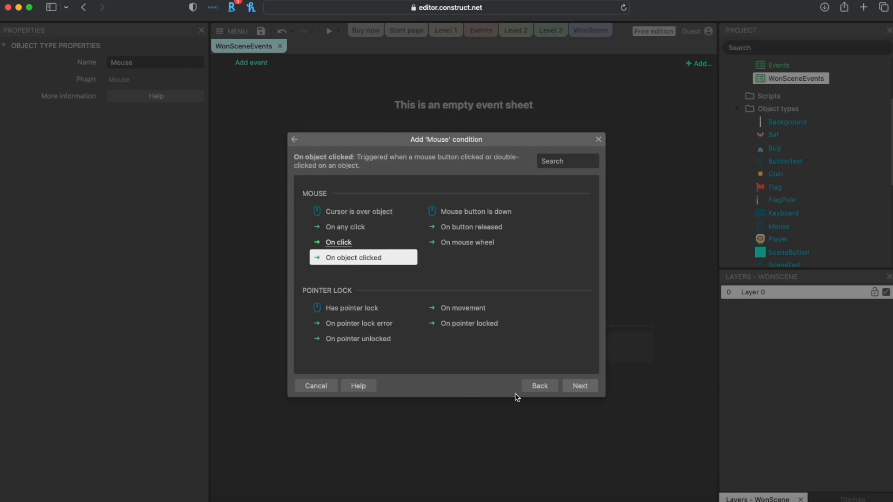
left_click(577, 388)
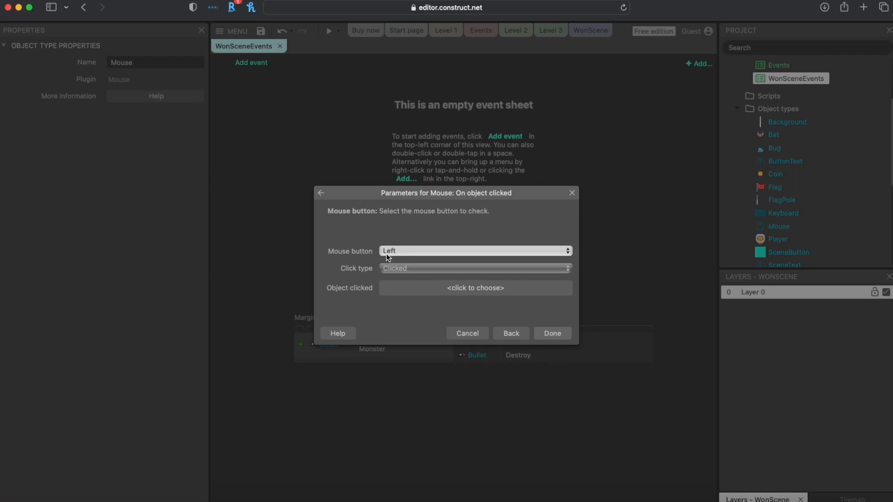
left_click(416, 288)
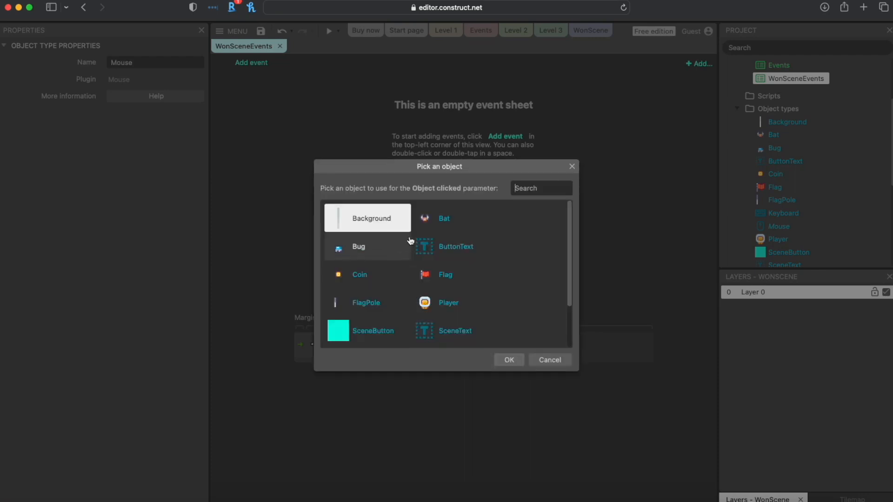
scroll(441, 255, "down", 1)
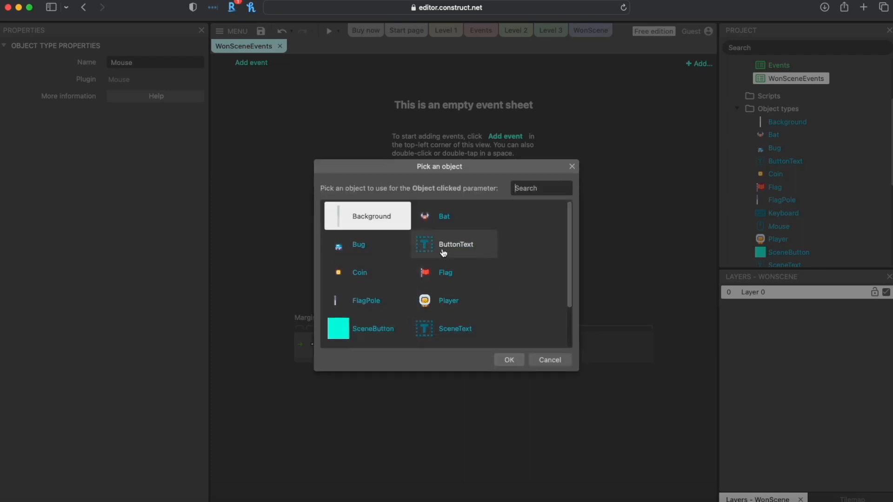
left_click(460, 246)
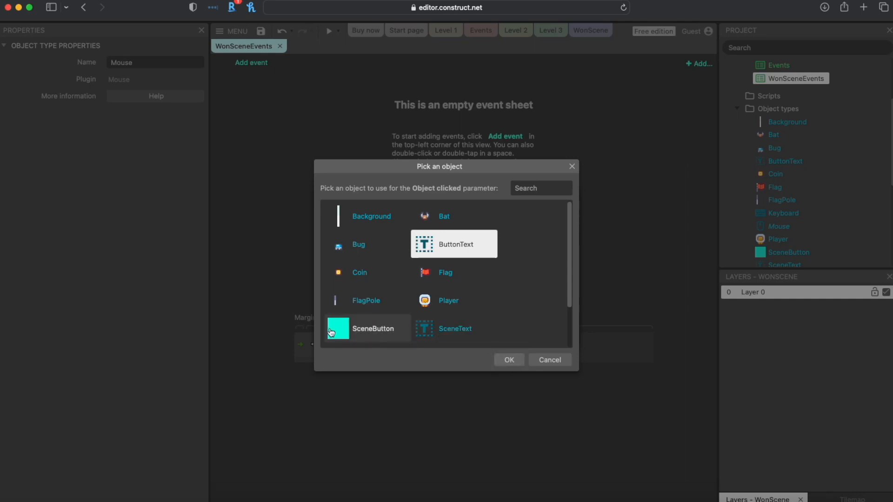
left_click(504, 360)
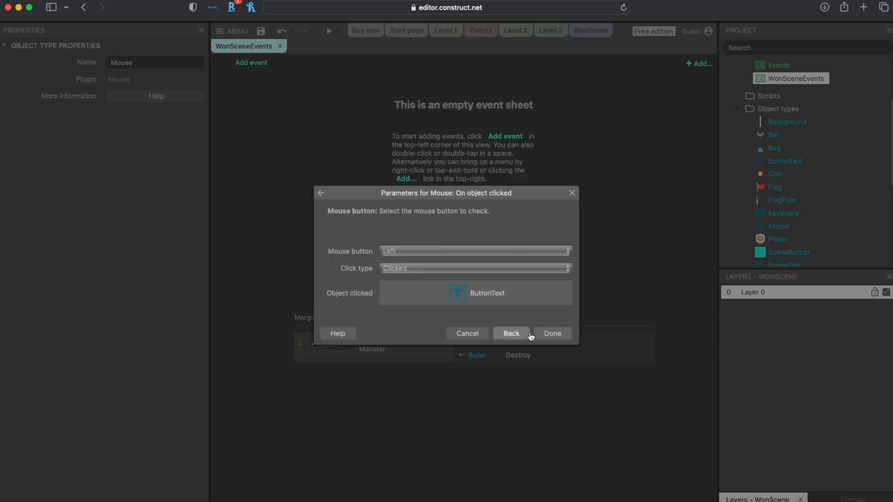
left_click(552, 333)
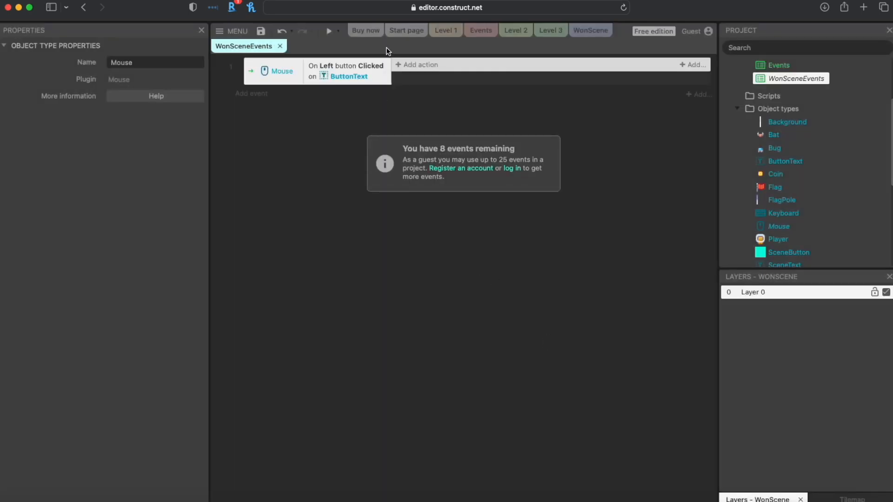
Step: Give the ButtonText click event a System 'Go to layout' action targeting Level 1
left_click(412, 66)
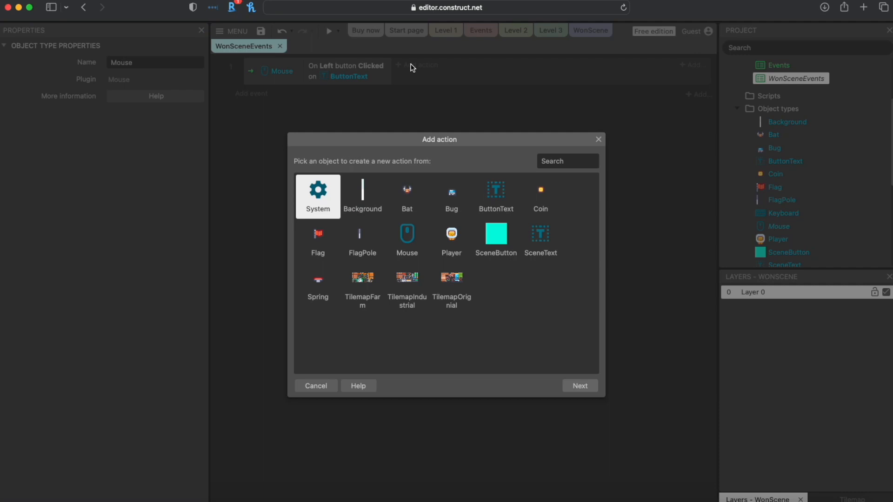
double_click(324, 203)
scroll(367, 266, "down", 5)
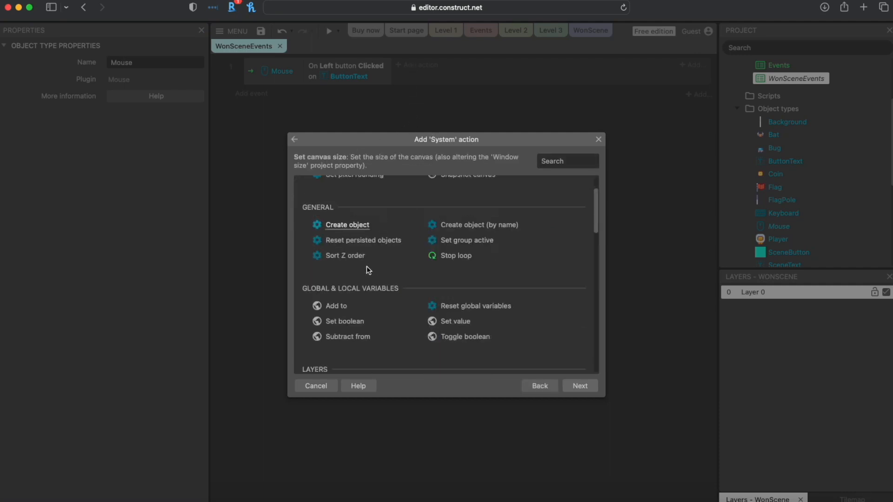
scroll(367, 267, "down", 3)
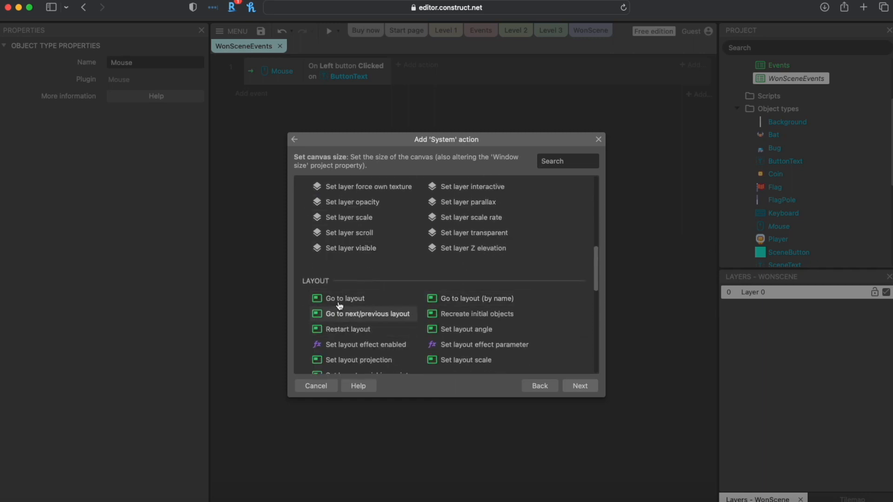
double_click(347, 302)
left_click(386, 251)
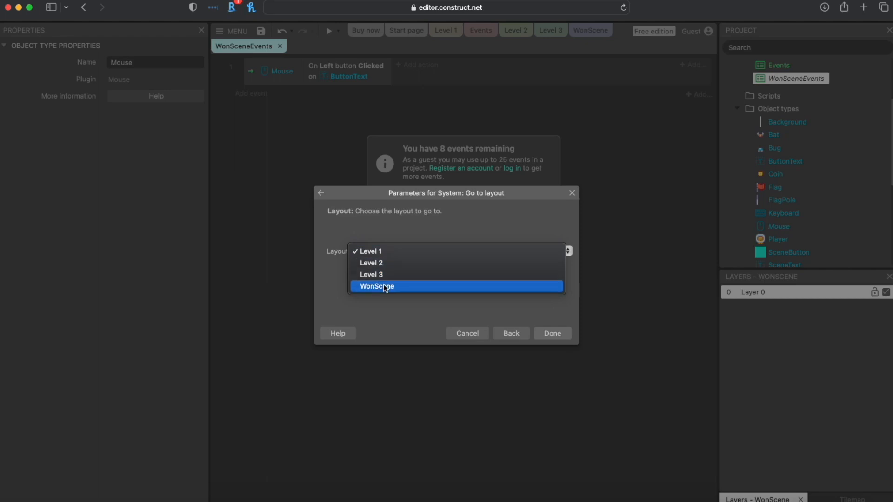
left_click(373, 251)
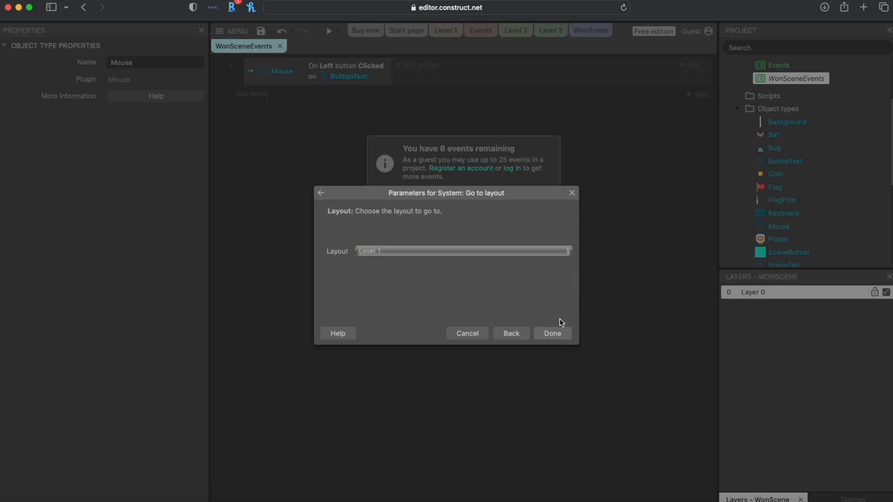
left_click(553, 333)
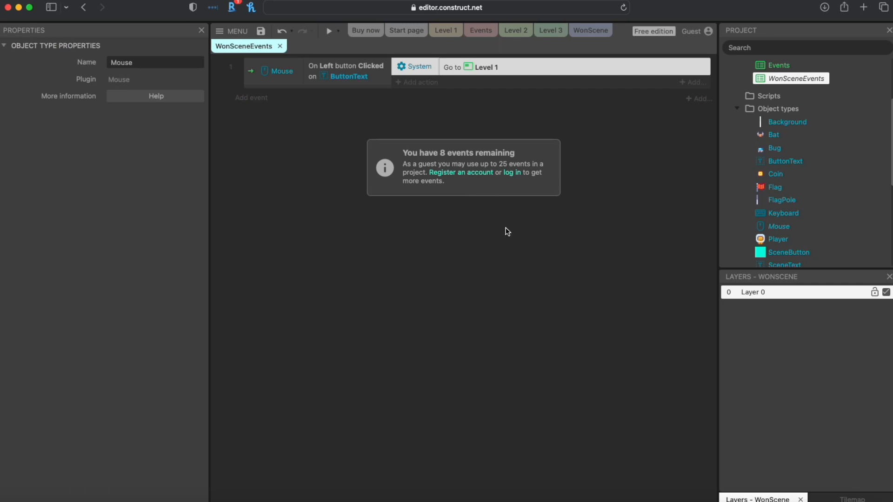
scroll(818, 122, "up", 3)
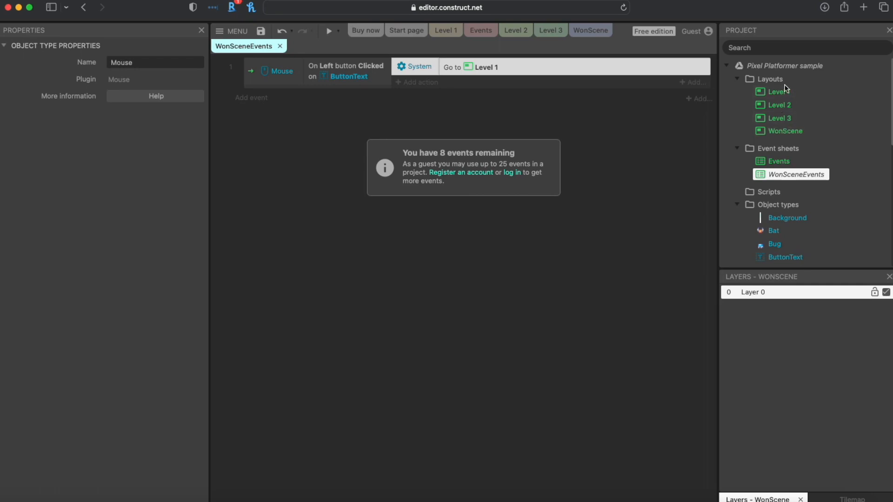
Step: Save the project, switch to the Level 3 layout and launch a preview
mouse_move(784, 131)
left_mouse_down()
mouse_move(783, 92)
mouse_move(784, 133)
left_mouse_up()
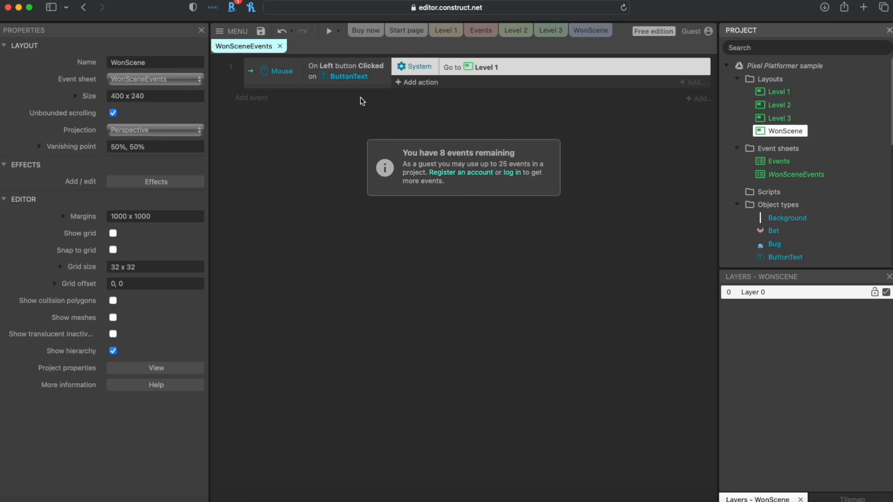
left_click(260, 31)
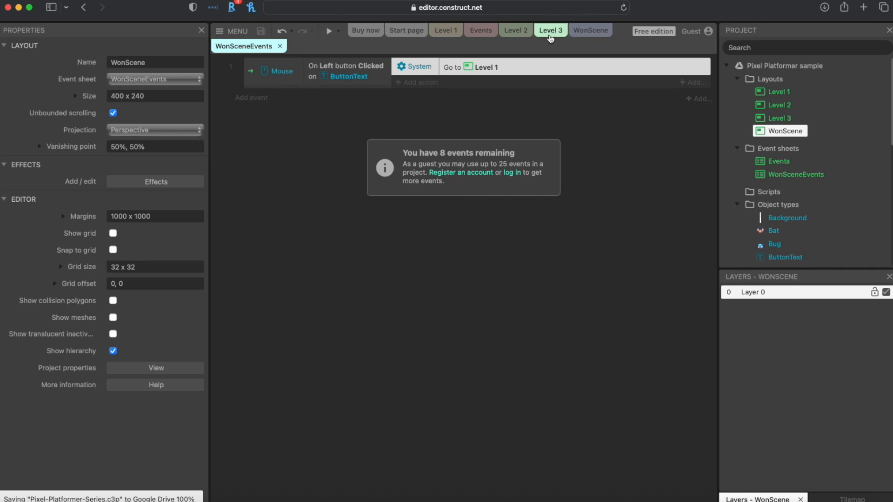
left_click(550, 33)
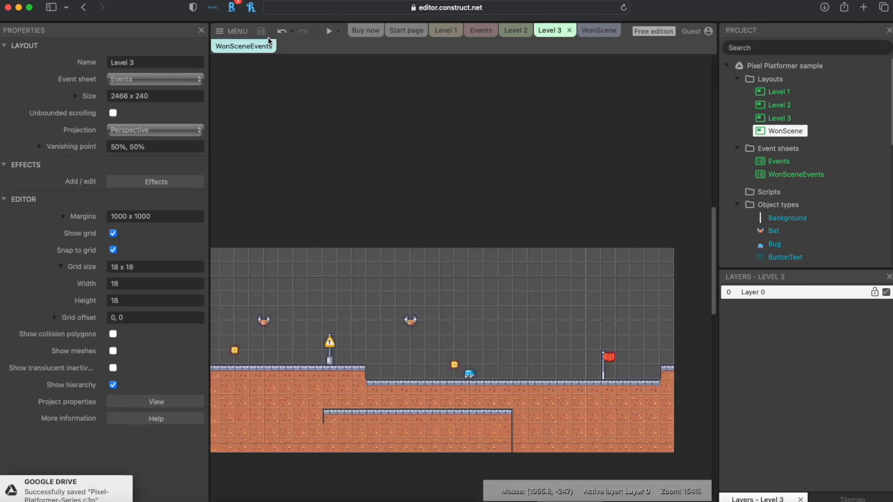
left_click(332, 31)
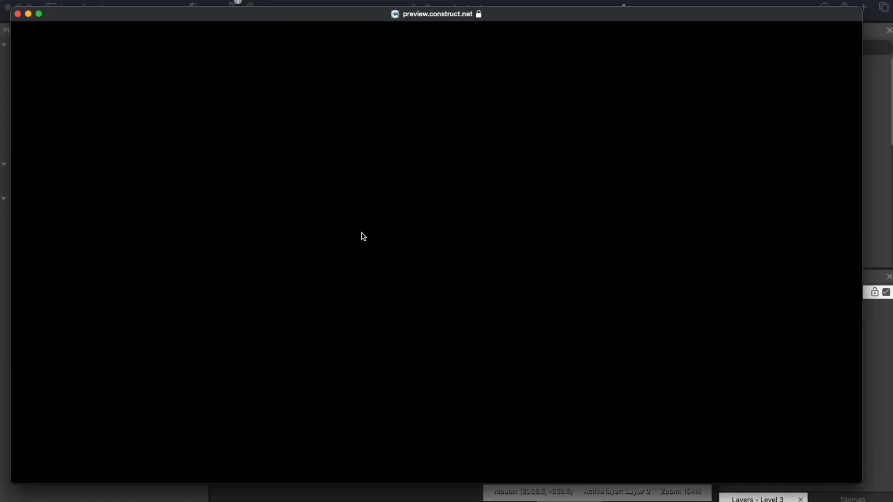
Step: Run and jump through Level 3, past the acid pool and blue enemy, to the red flag
key("Right")
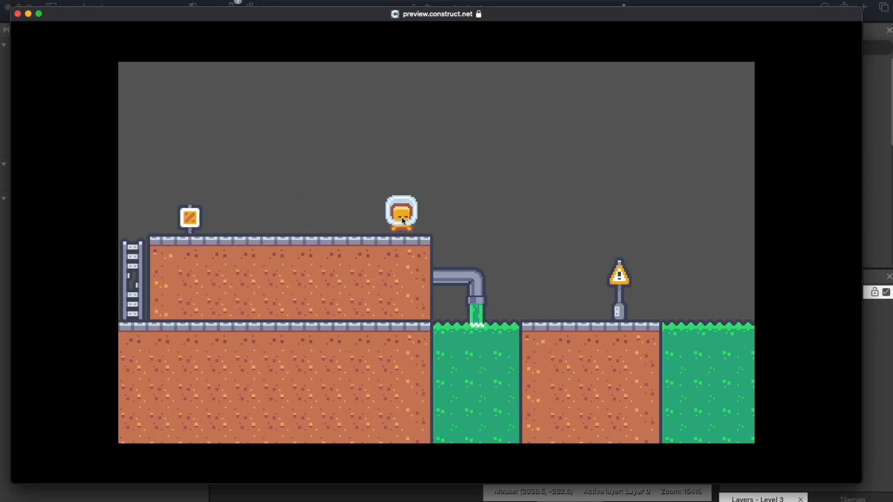
key("Up")
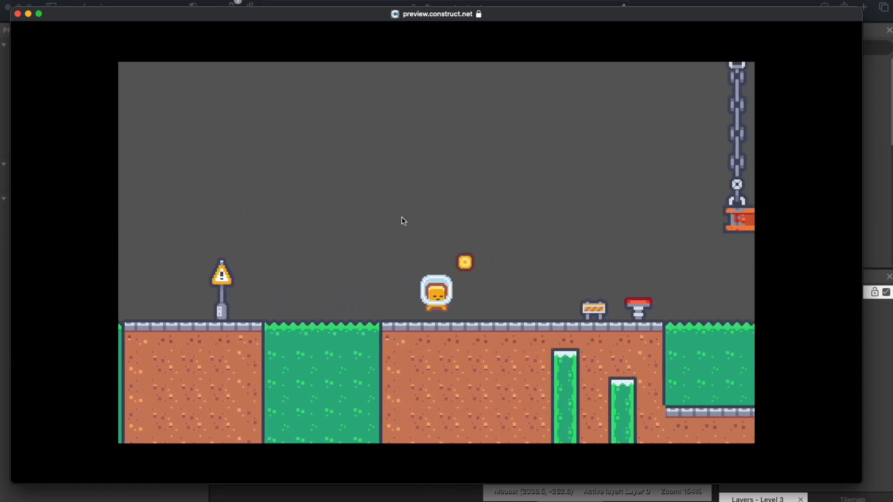
key("Up")
key("Right")
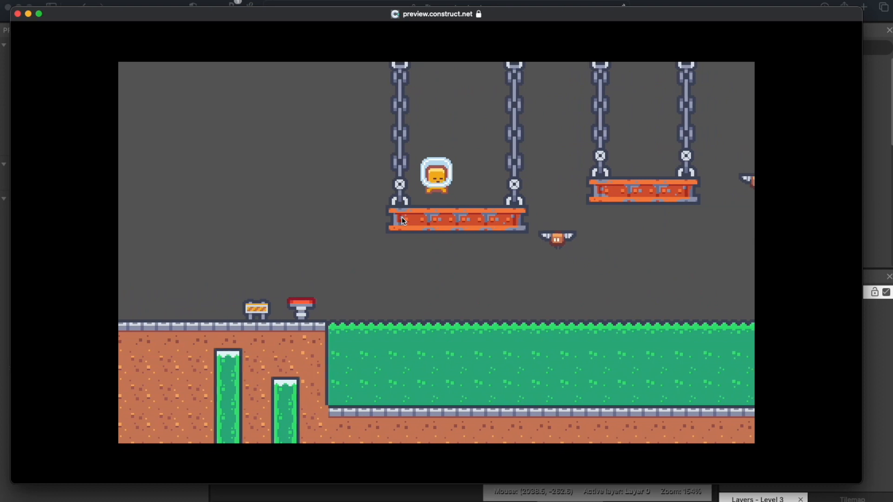
key("Right")
key("Up")
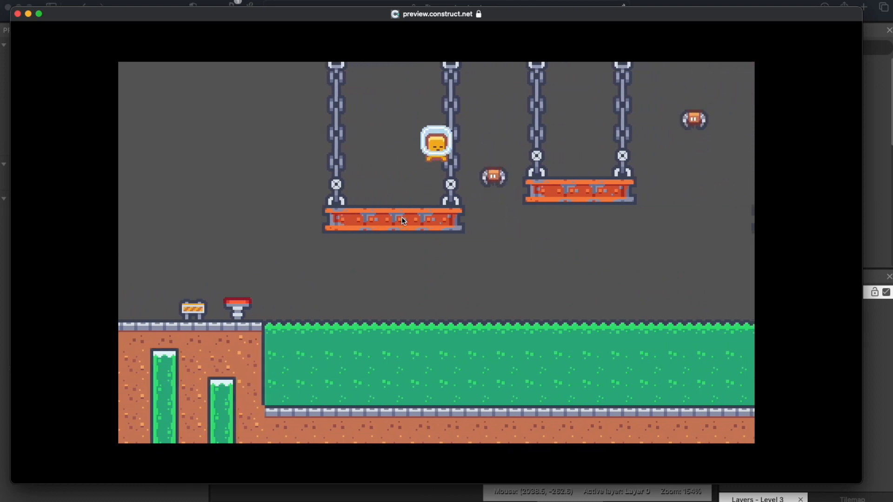
key("Right")
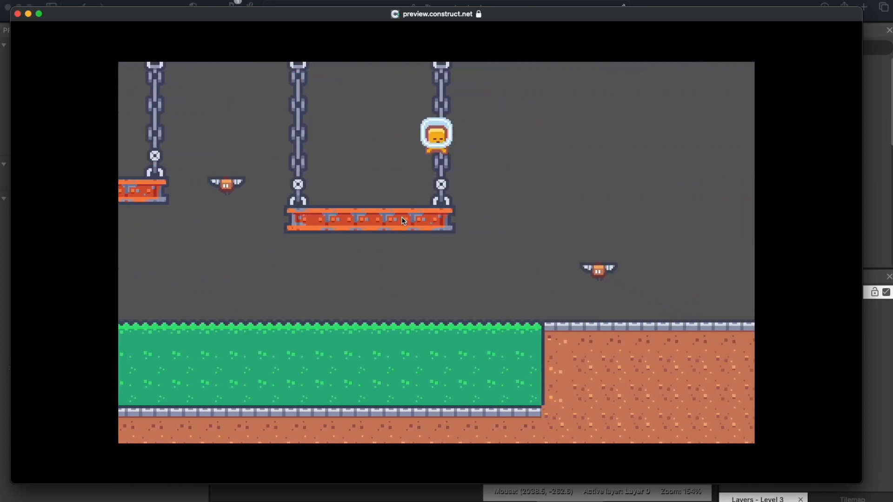
key("Right")
key("Up")
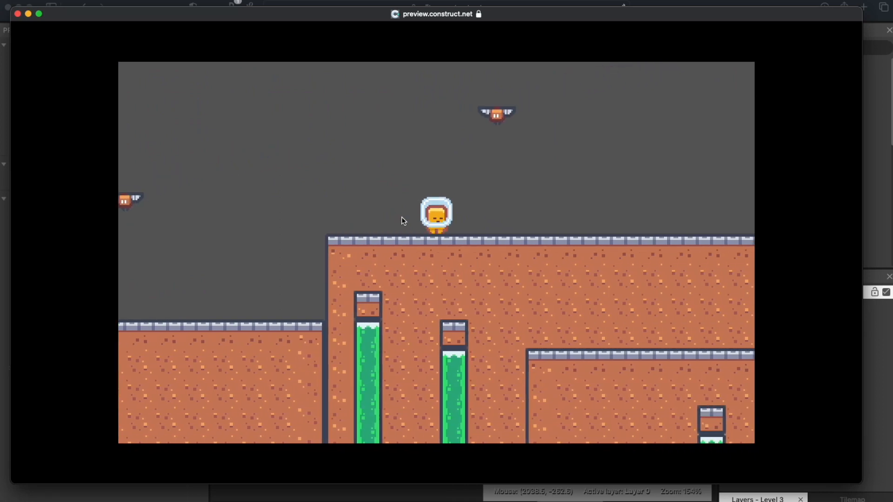
key("Up")
key("Right")
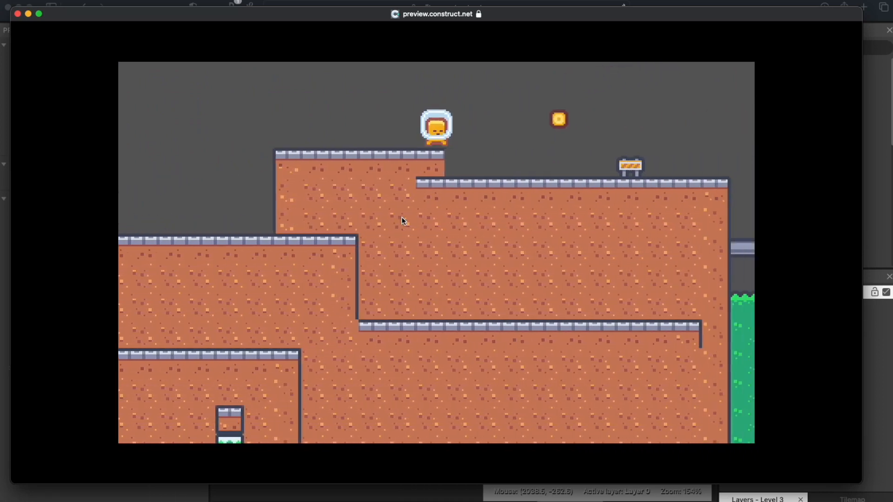
key("Right")
key("Up")
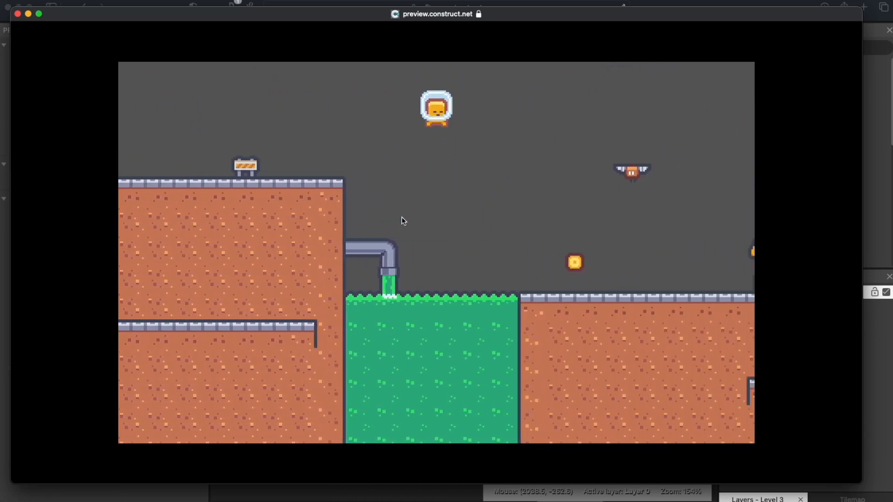
key("Up")
key("Right")
key("Up")
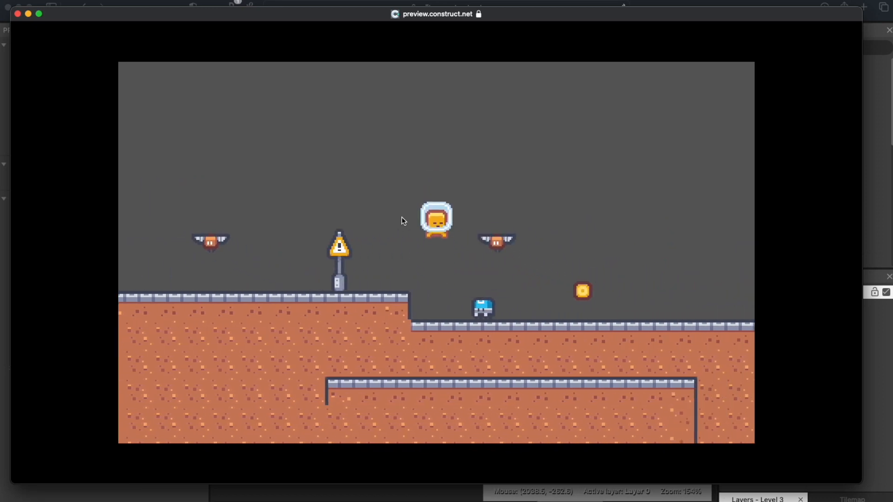
key("Right")
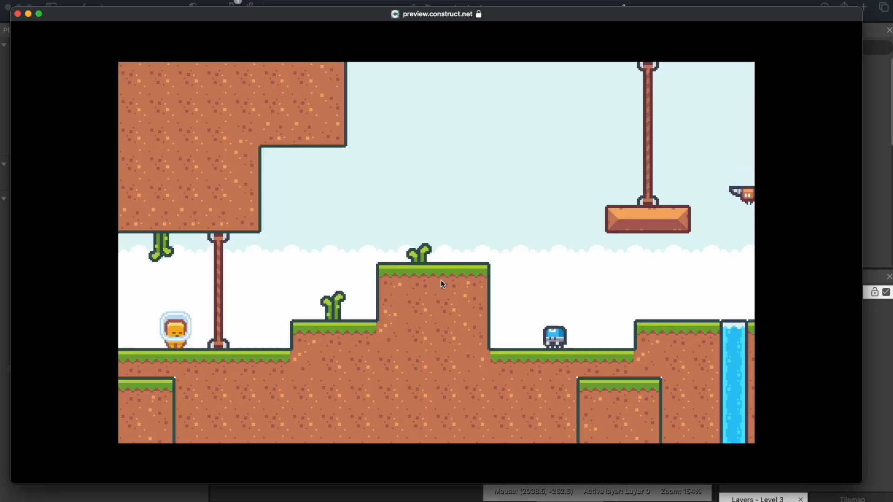
Step: Confirm Play Again on the YOU WON! screen restarts Level 1, then close the preview
left_click(440, 279)
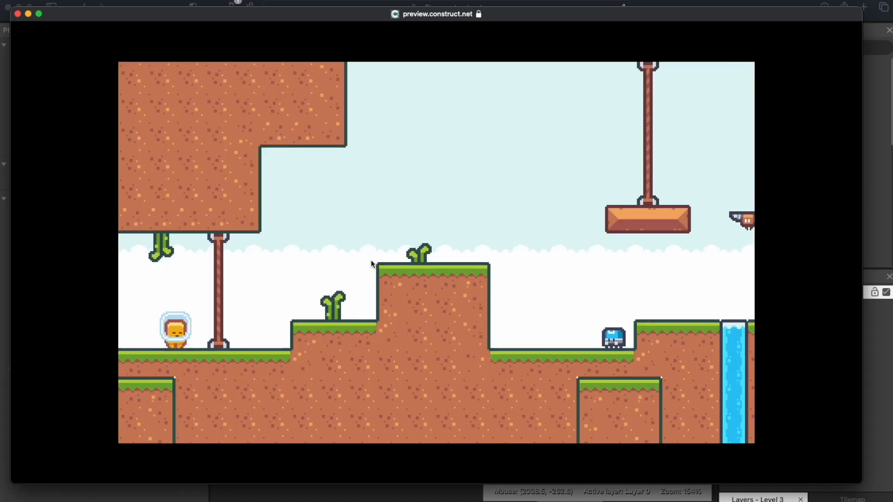
left_click_drag(149, 19, 162, 26)
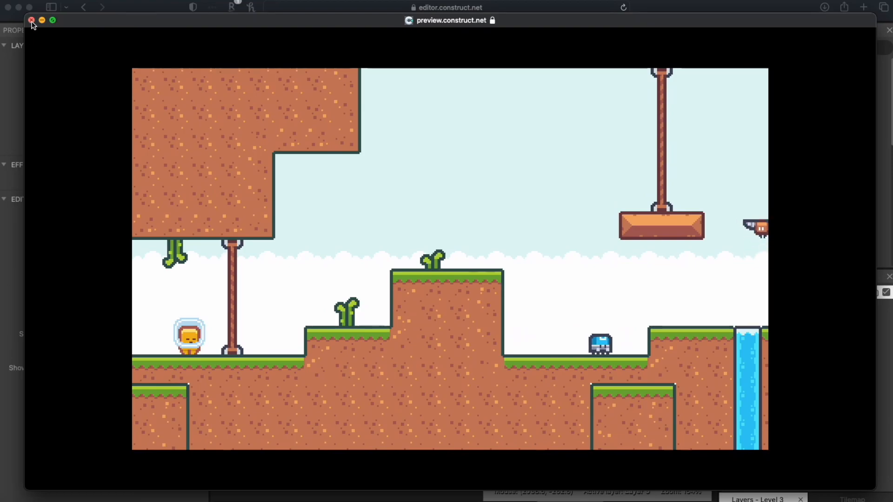
left_click(31, 20)
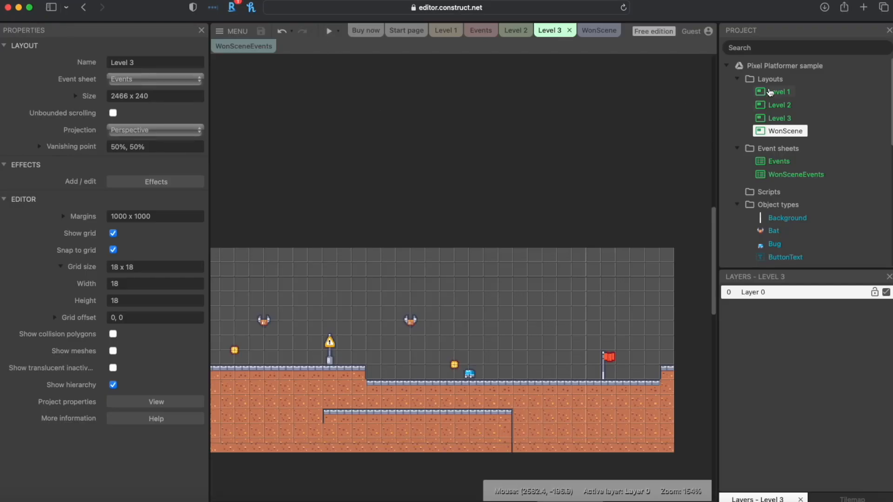
right_click(770, 82)
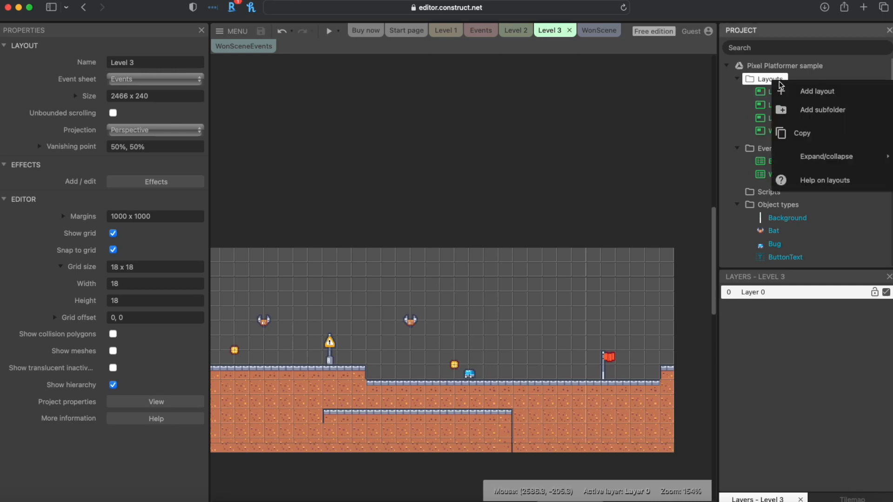
left_click(698, 100)
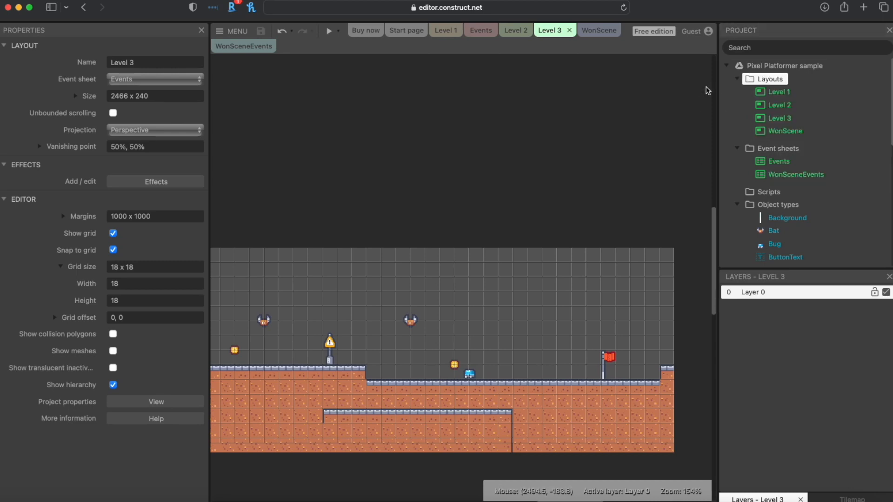